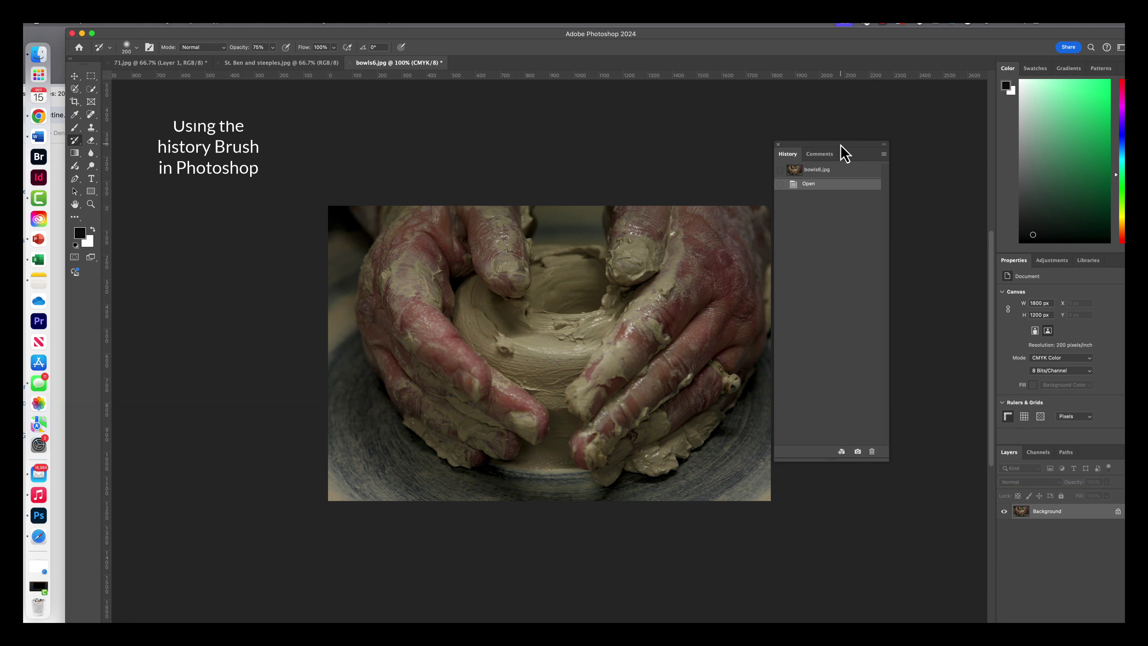
Step: Close the floating History panel, check the History Brush variants, and toggle the toolbar's column layout
left_click(778, 145)
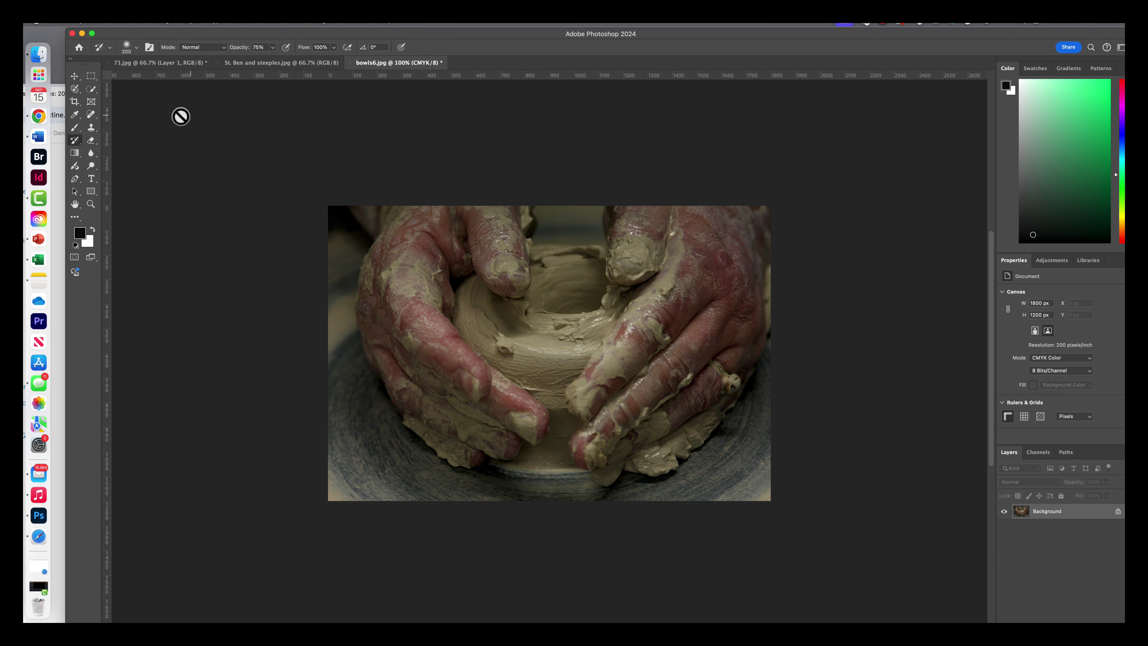
left_click(75, 141)
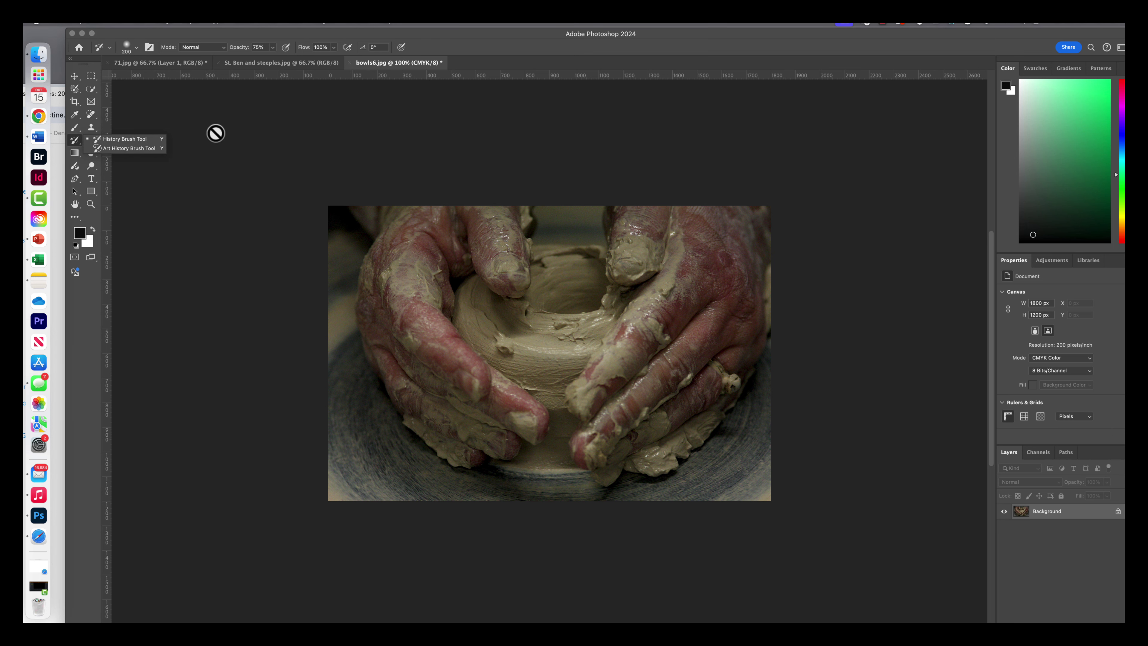
left_click(72, 62)
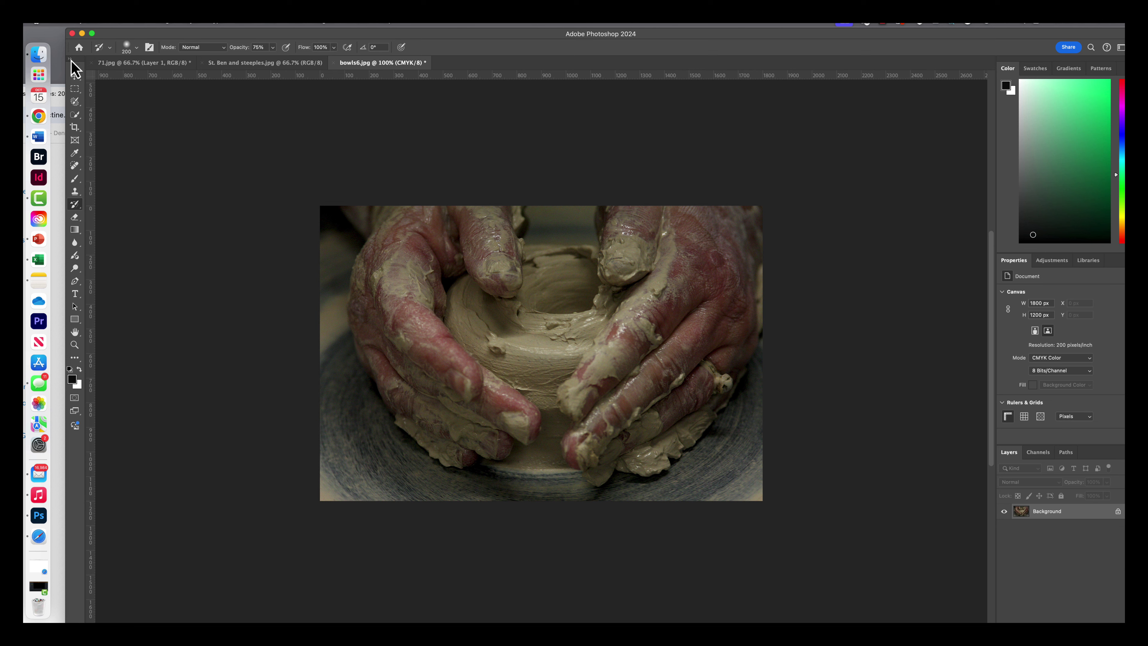
left_click(72, 62)
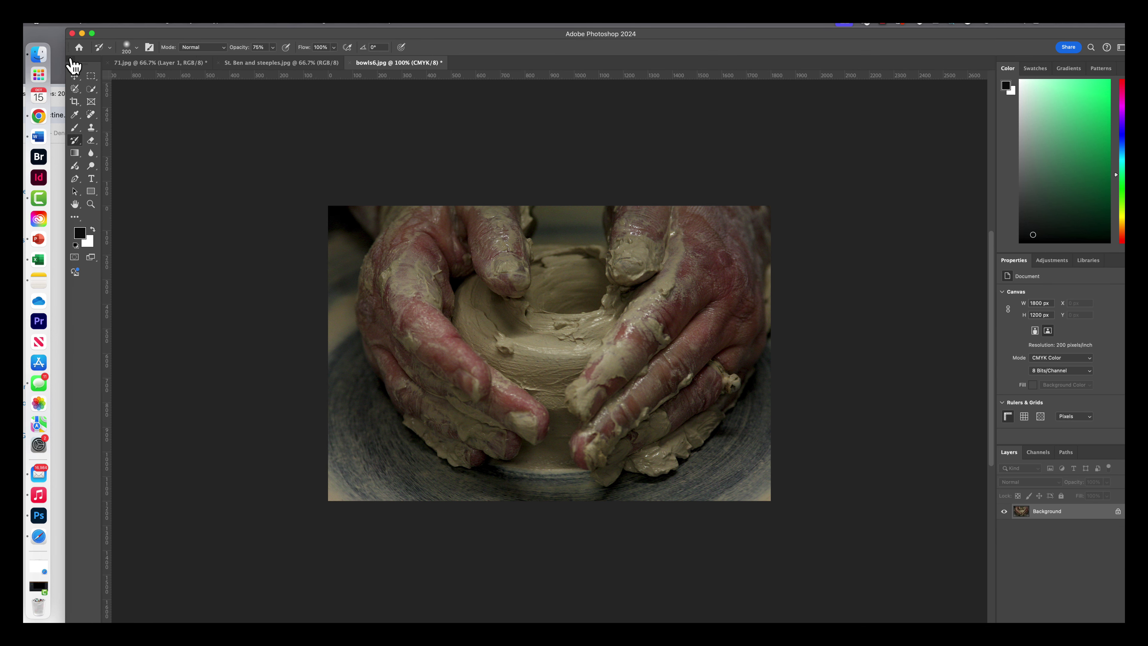
left_click(73, 63)
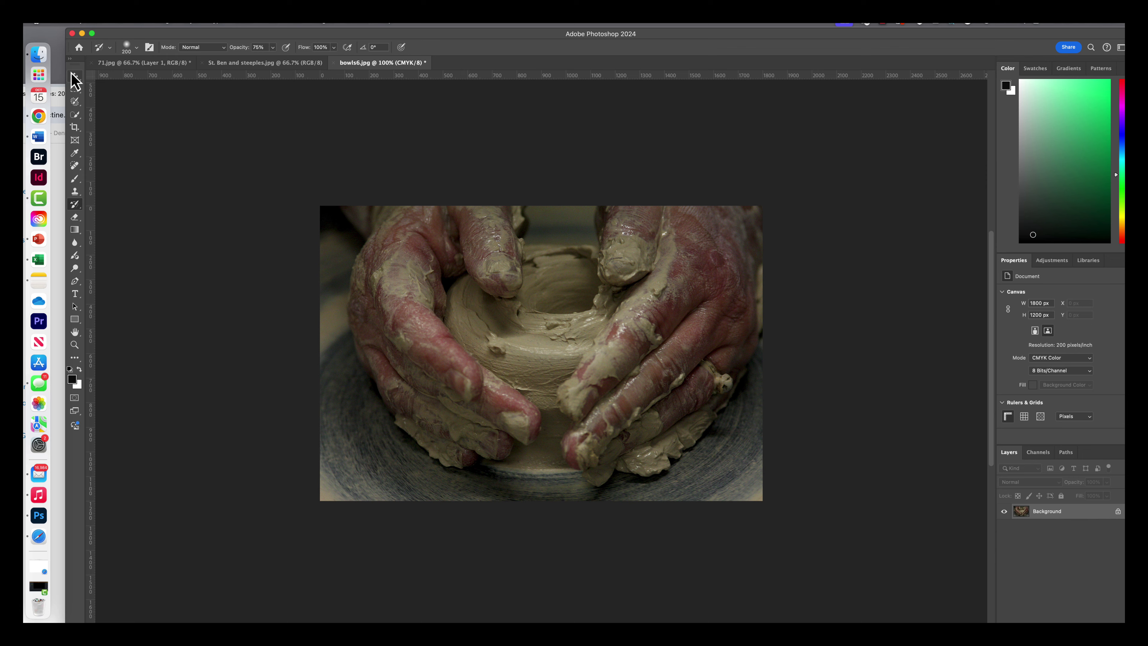
left_click(71, 62)
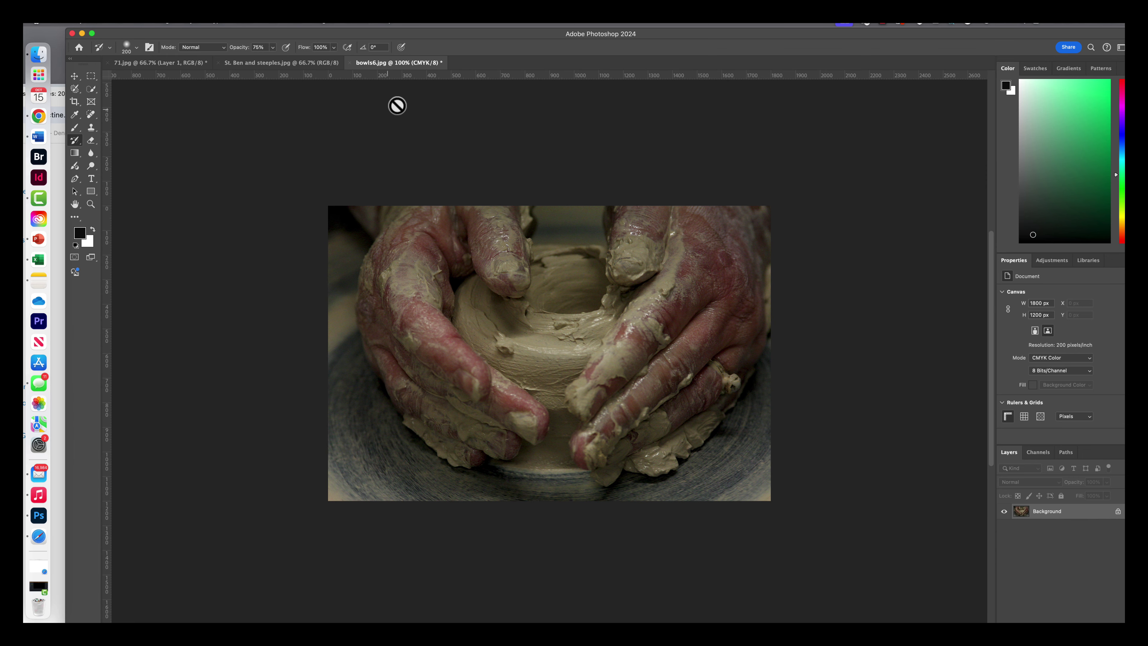
Step: Reopen the History panel from the Window menu and place it beside the photo
left_click(352, 23)
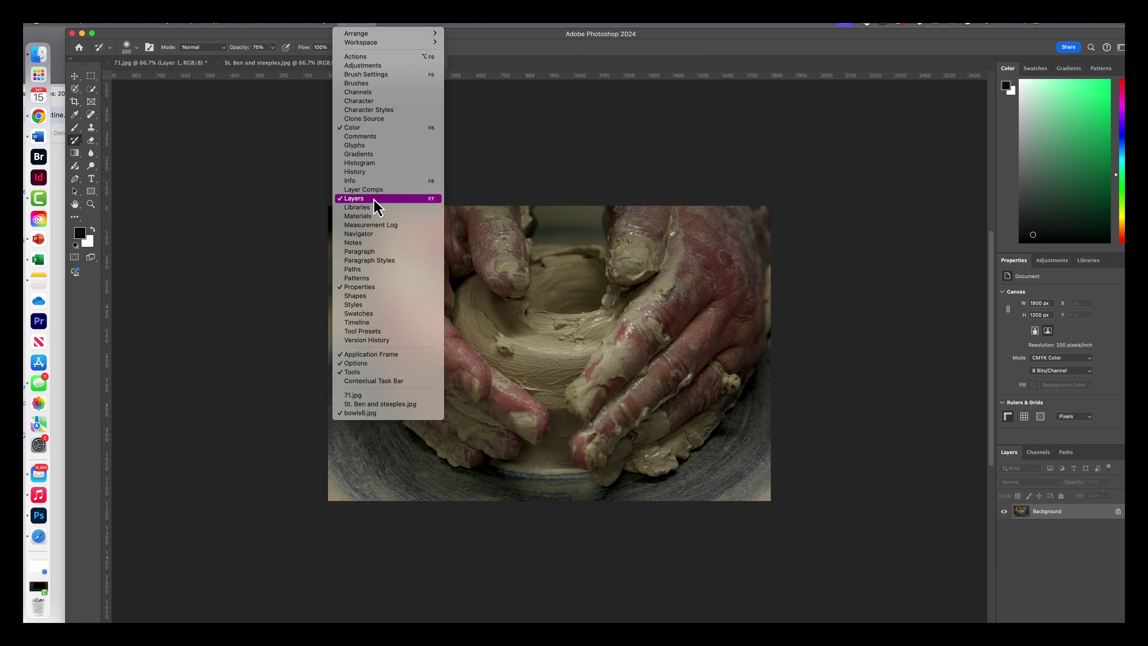
left_click(375, 173)
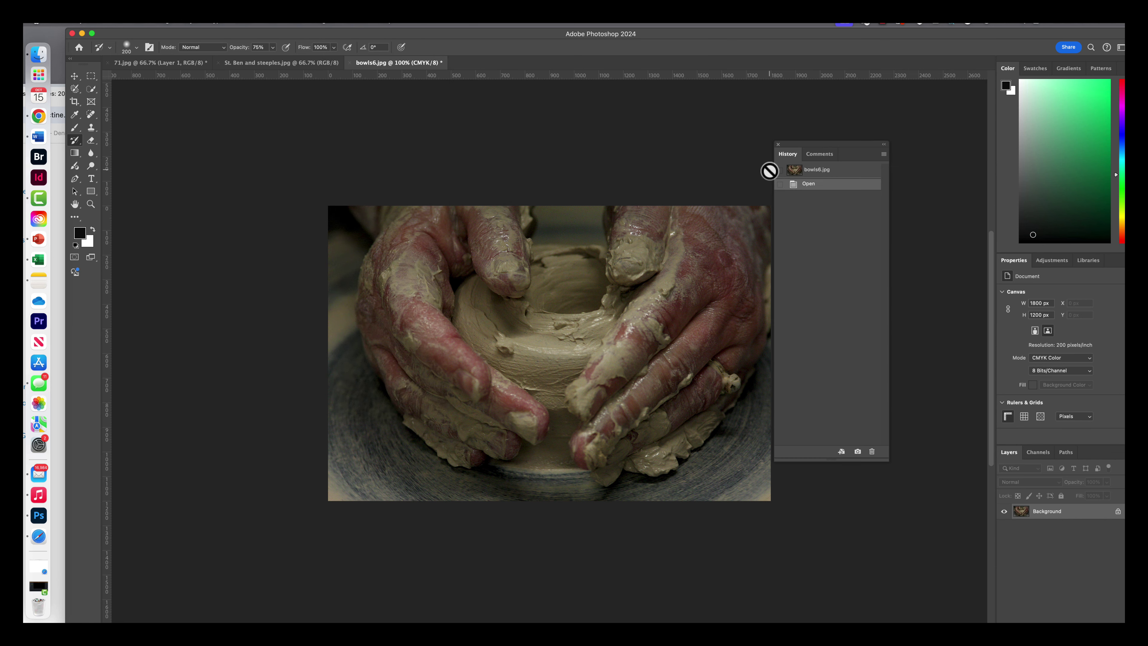
left_click_drag(840, 146, 854, 187)
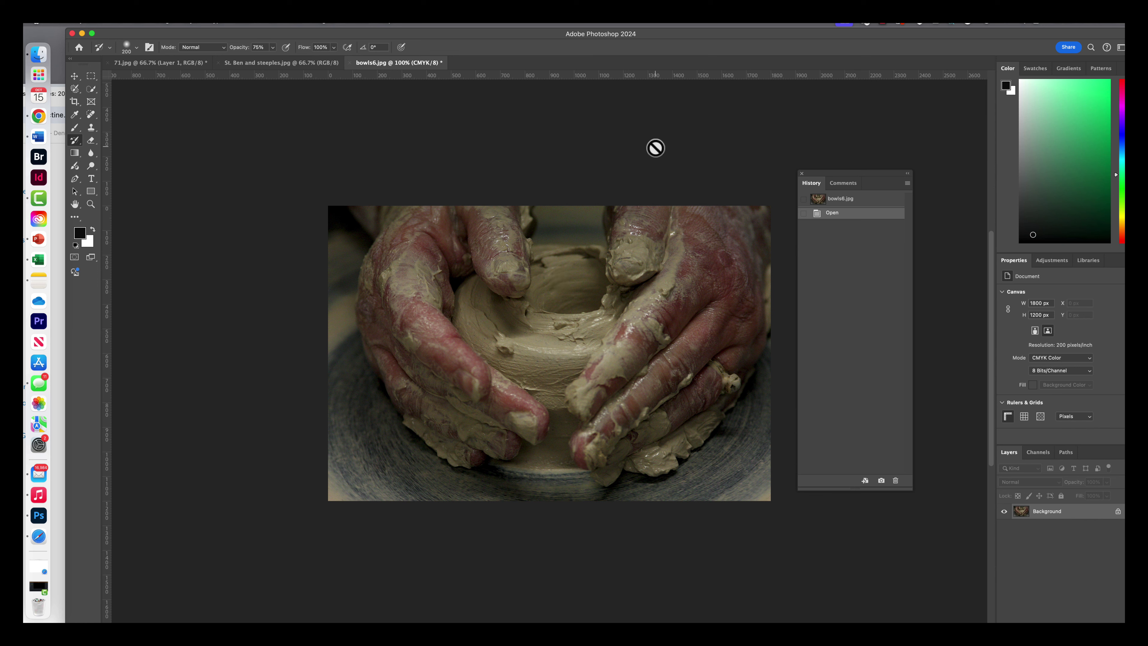
Step: Apply Levels with the white input point moved to 228
key("super+l")
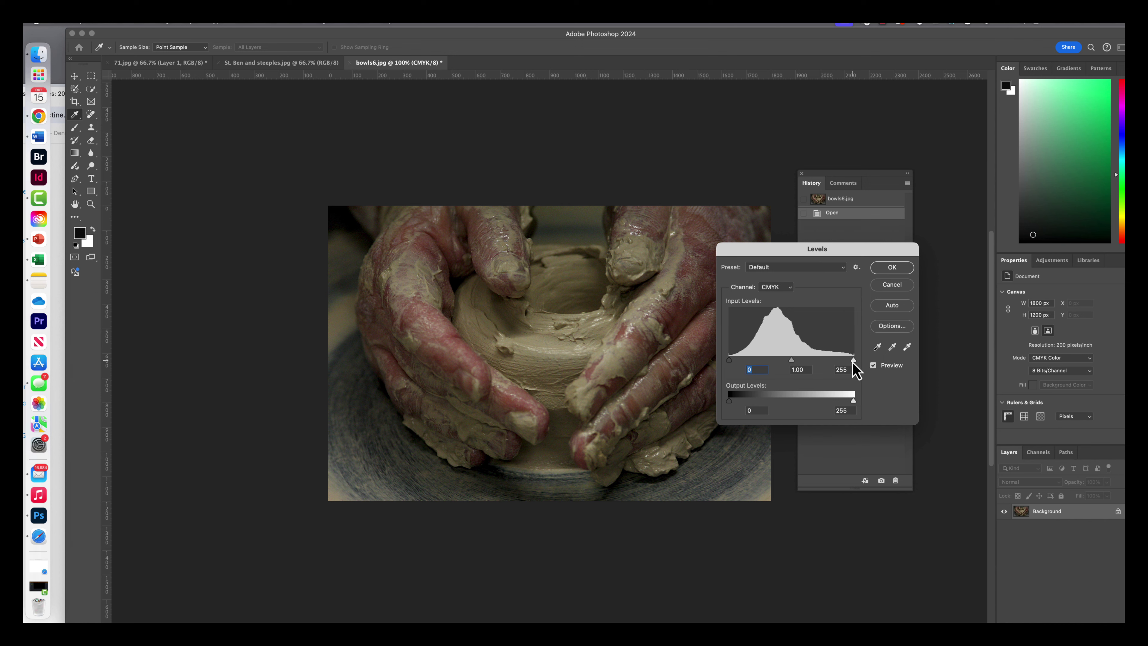
left_click_drag(850, 362, 841, 362)
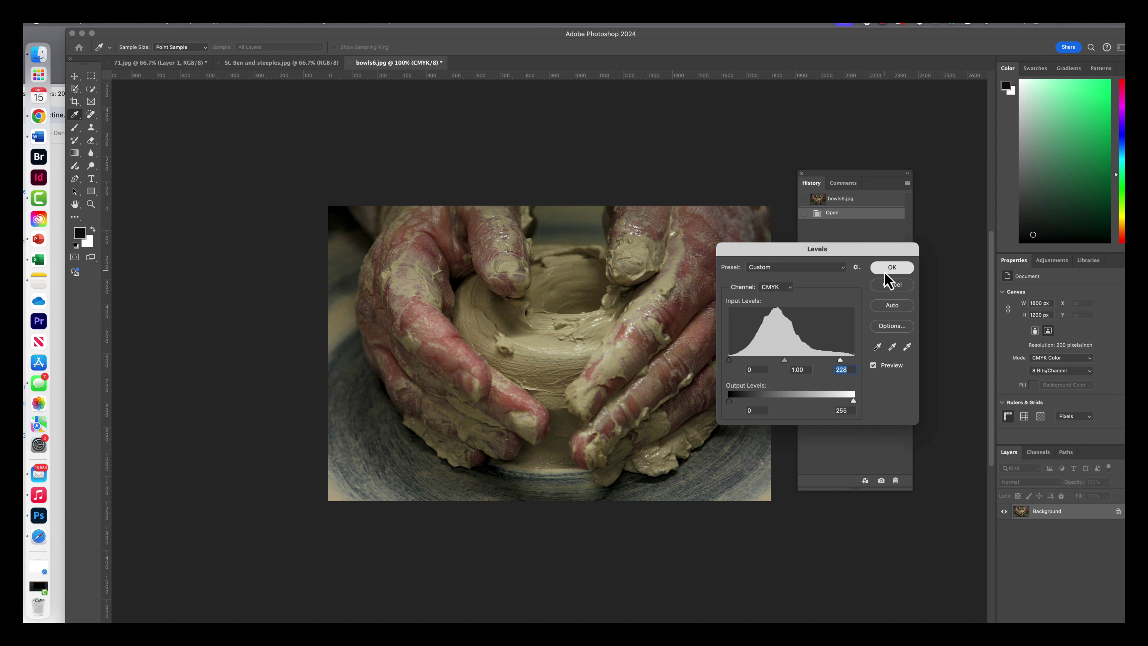
left_click(885, 272)
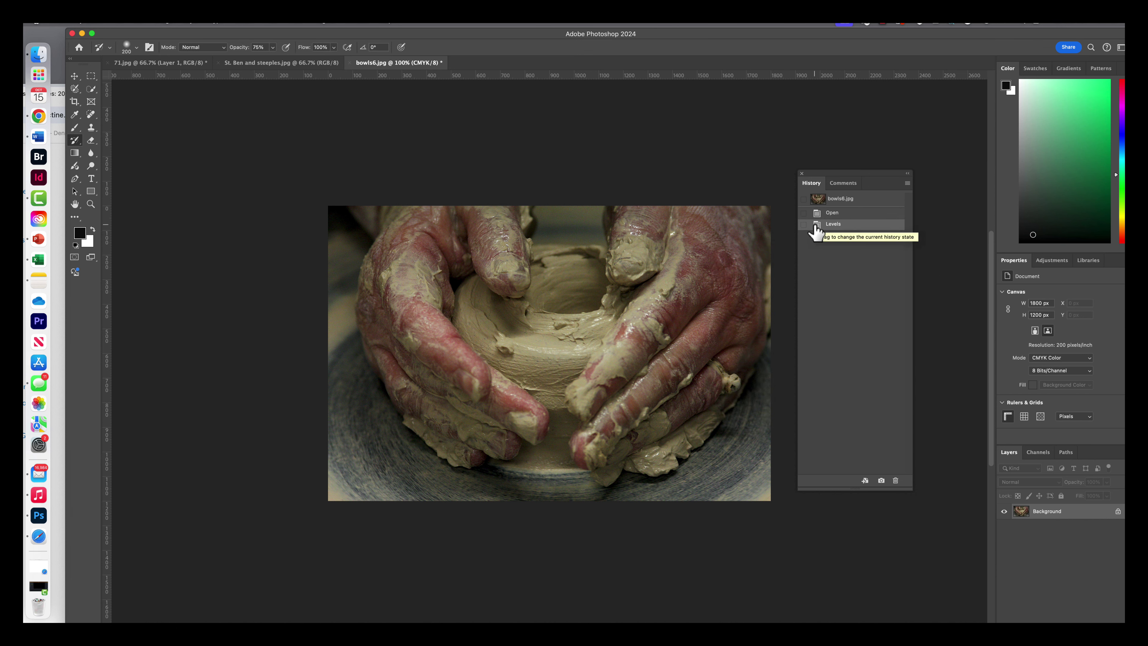
Step: Apply Curves with a midtone point at input 64, output 47
key("super+m")
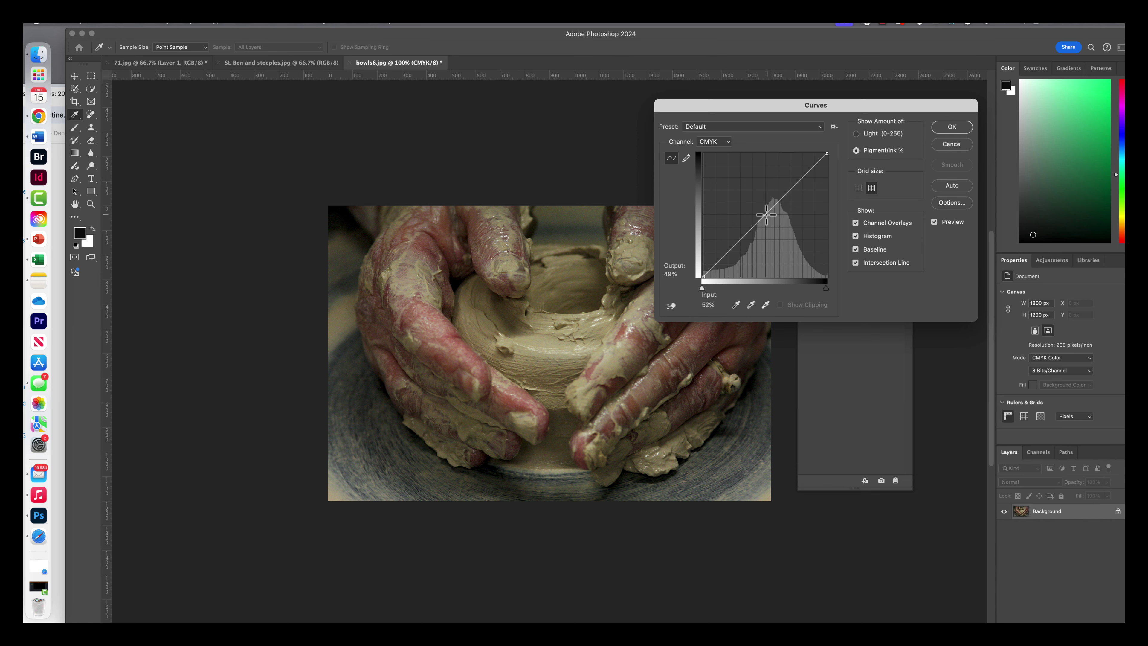
left_click(767, 216)
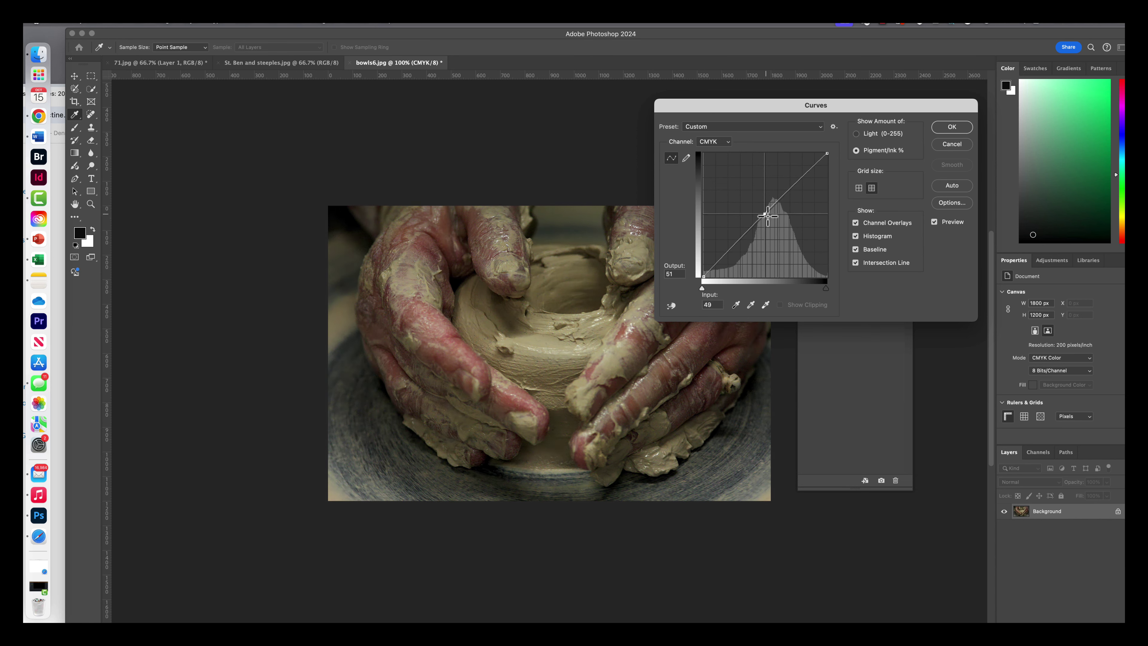
left_click_drag(768, 216, 783, 219)
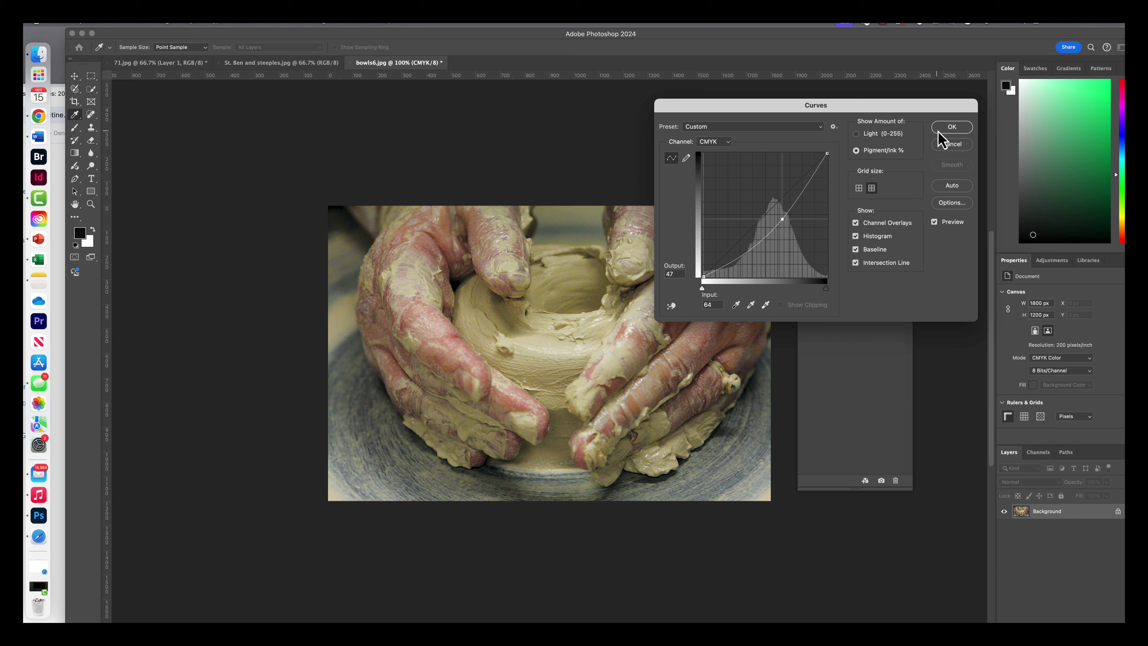
left_click(952, 127)
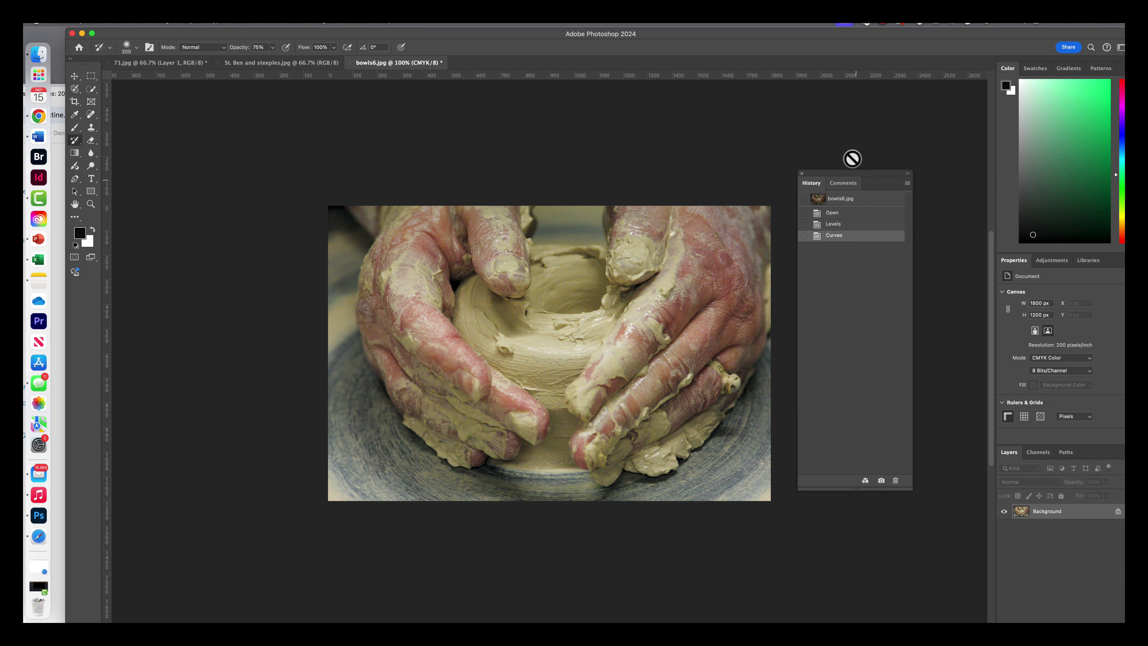
Step: Move the History panel to uncover more of the photo and select the History Brush Tool
left_click_drag(847, 180, 688, 136)
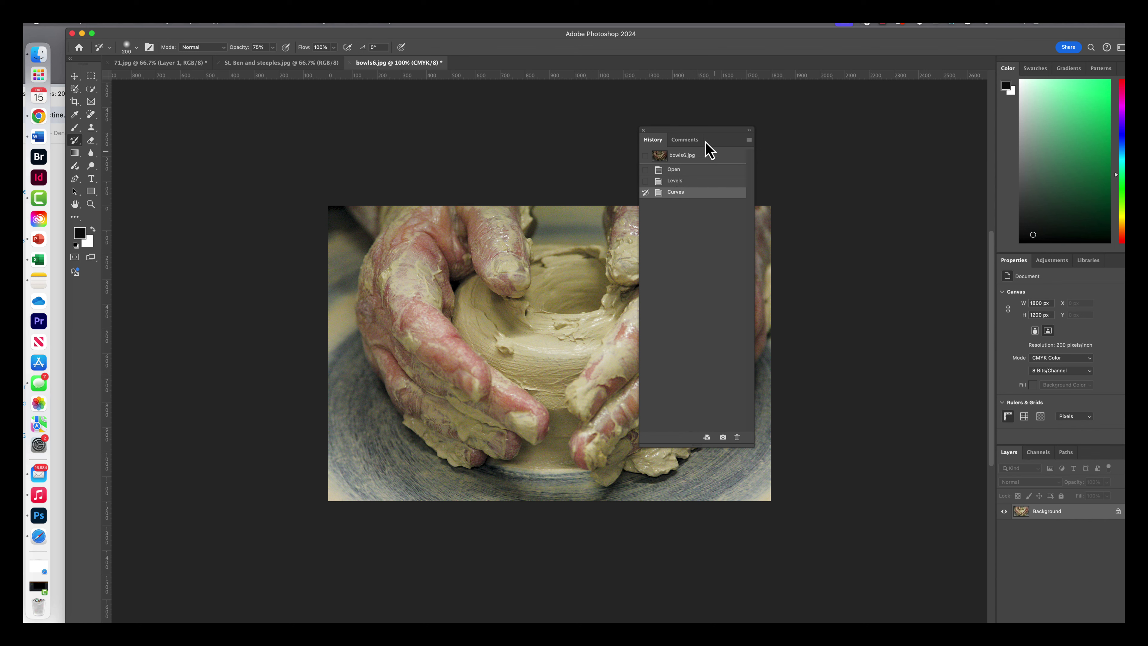
left_click_drag(697, 140, 834, 132)
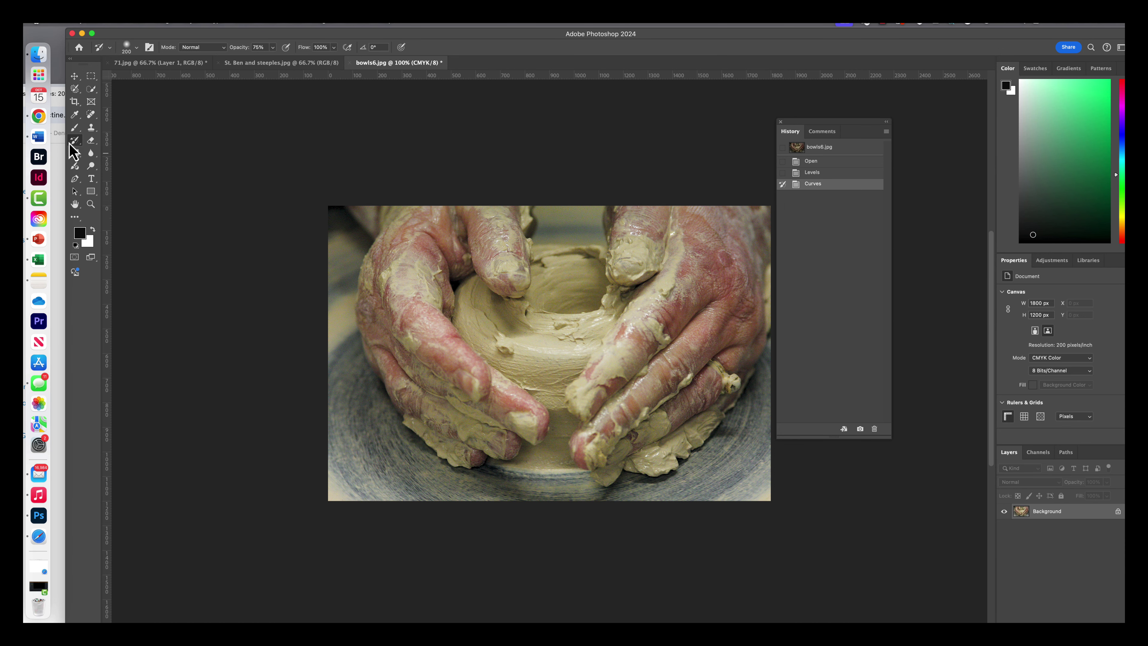
left_click(74, 142)
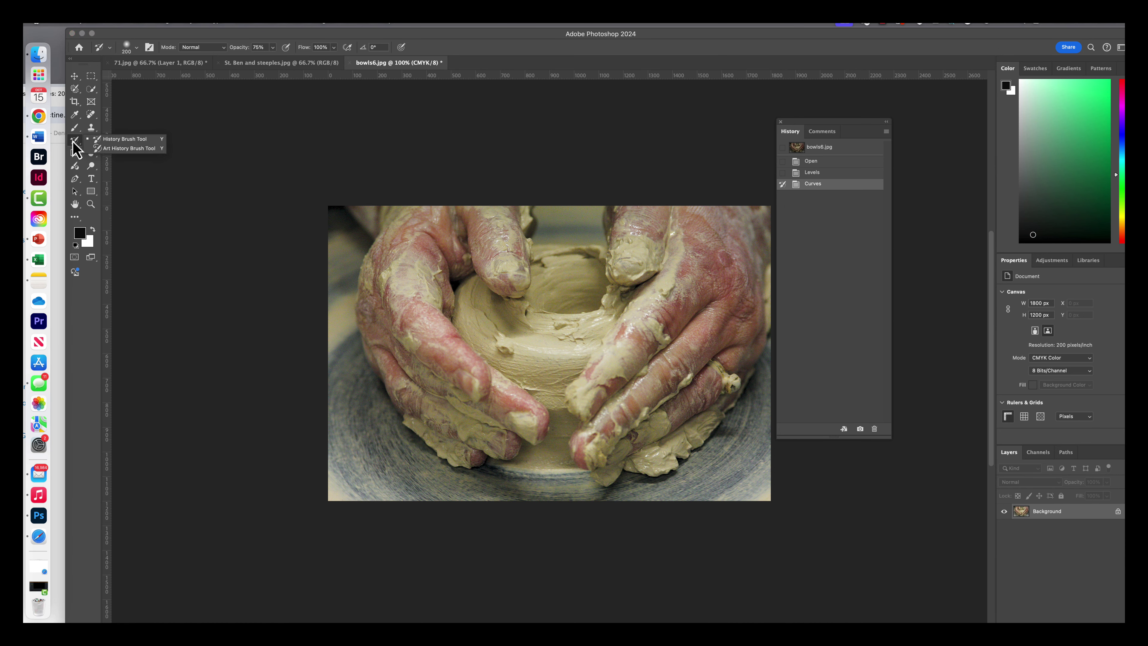
left_click(119, 141)
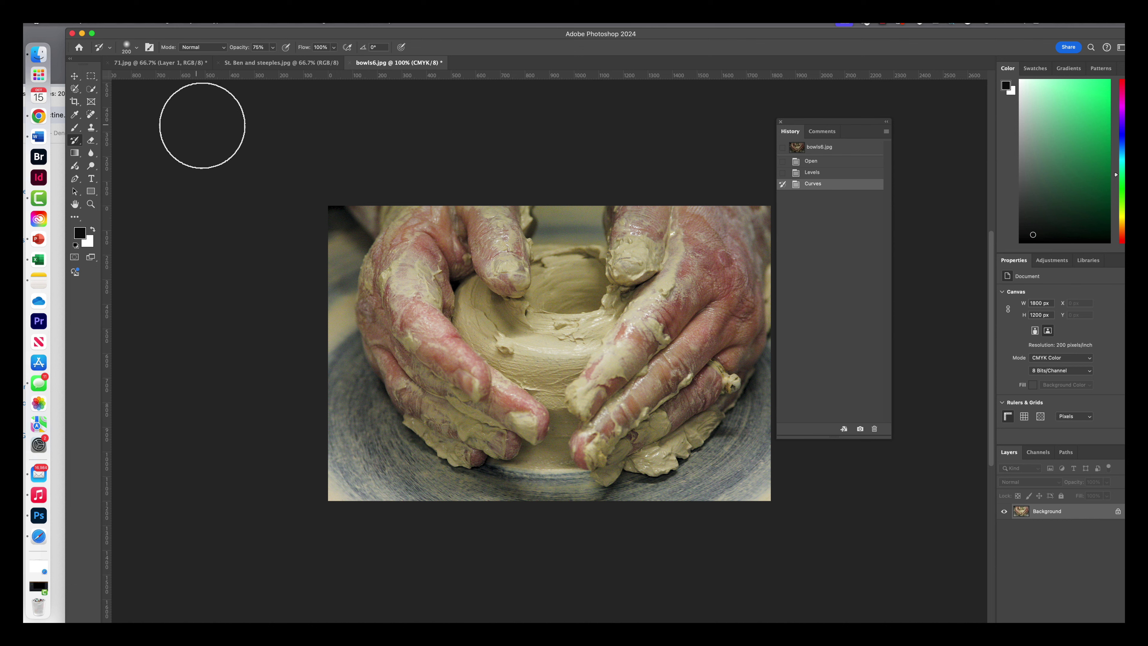
Step: Revert to the Levels state and paint the Curves look onto the bowl at 84% opacity
left_click(820, 174)
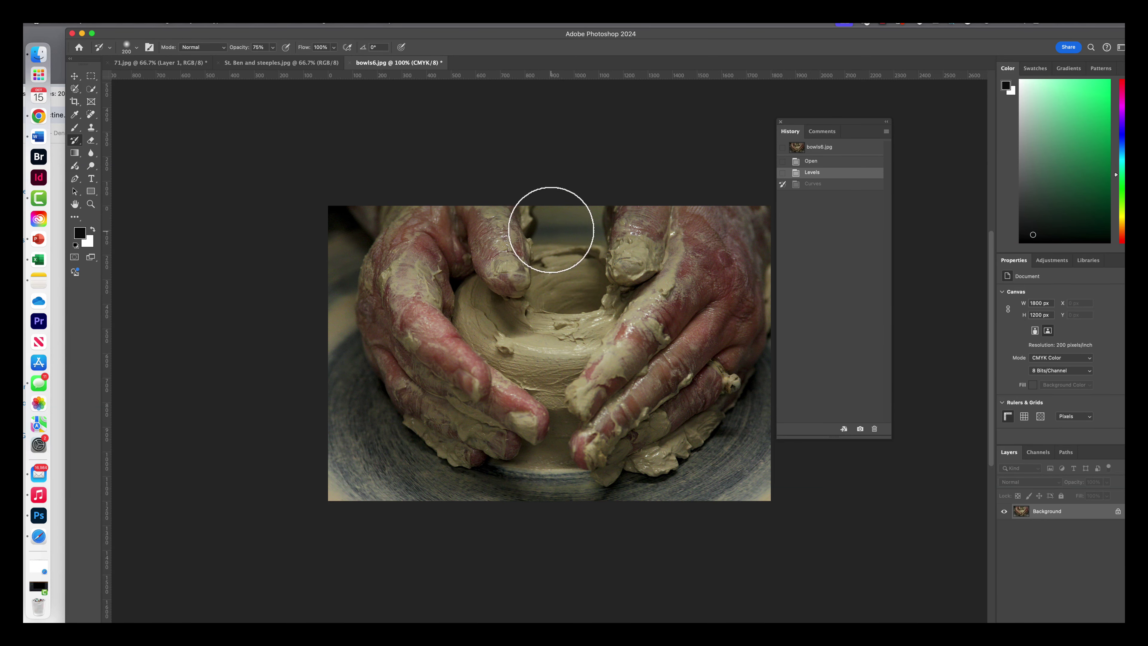
left_click(273, 48)
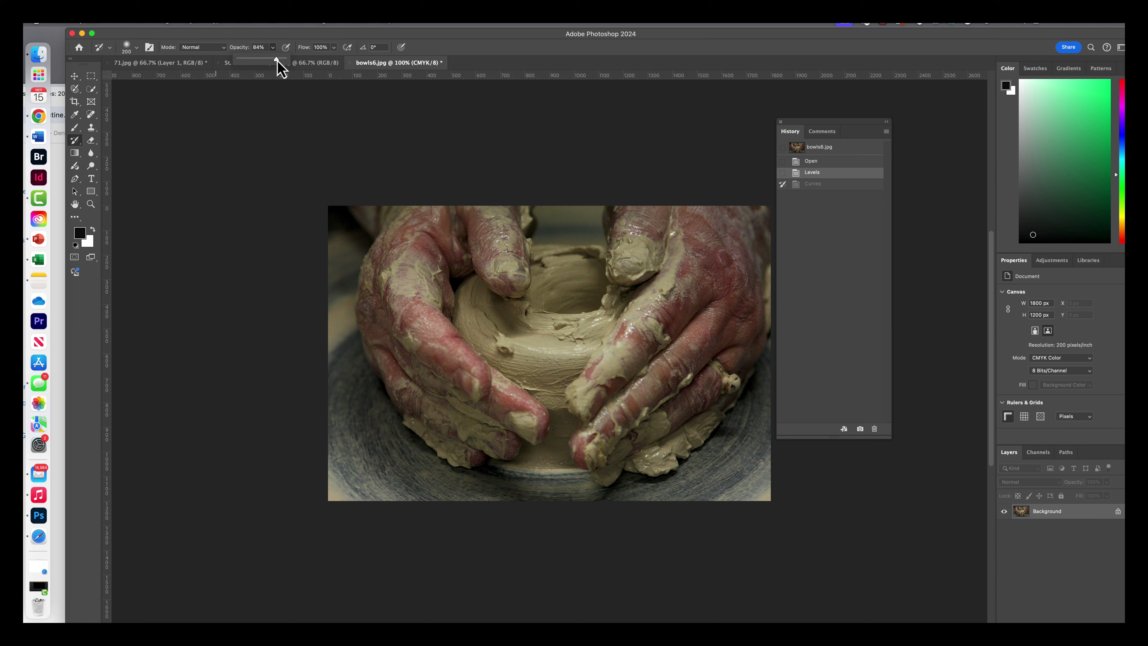
mouse_move(563, 269)
left_mouse_down()
mouse_move(573, 311)
mouse_move(565, 270)
mouse_move(581, 268)
mouse_move(595, 309)
mouse_move(613, 302)
mouse_move(540, 341)
mouse_move(520, 330)
left_mouse_up()
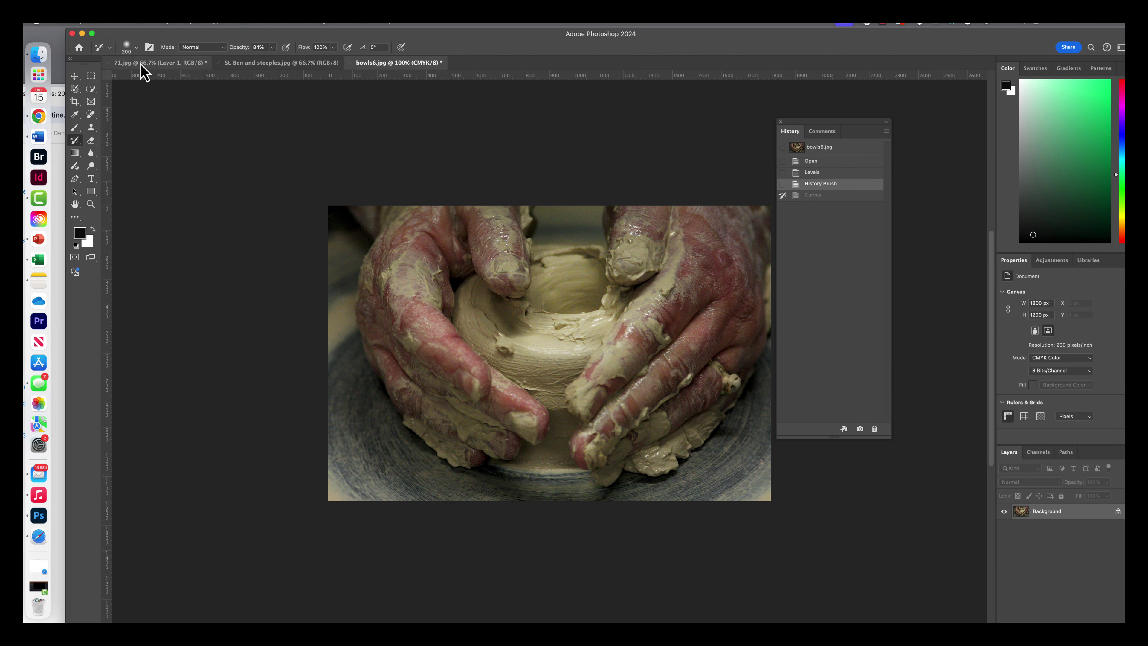
Step: Set the brush to 412 px with 0% hardness in the Brush Preset picker
left_click(136, 47)
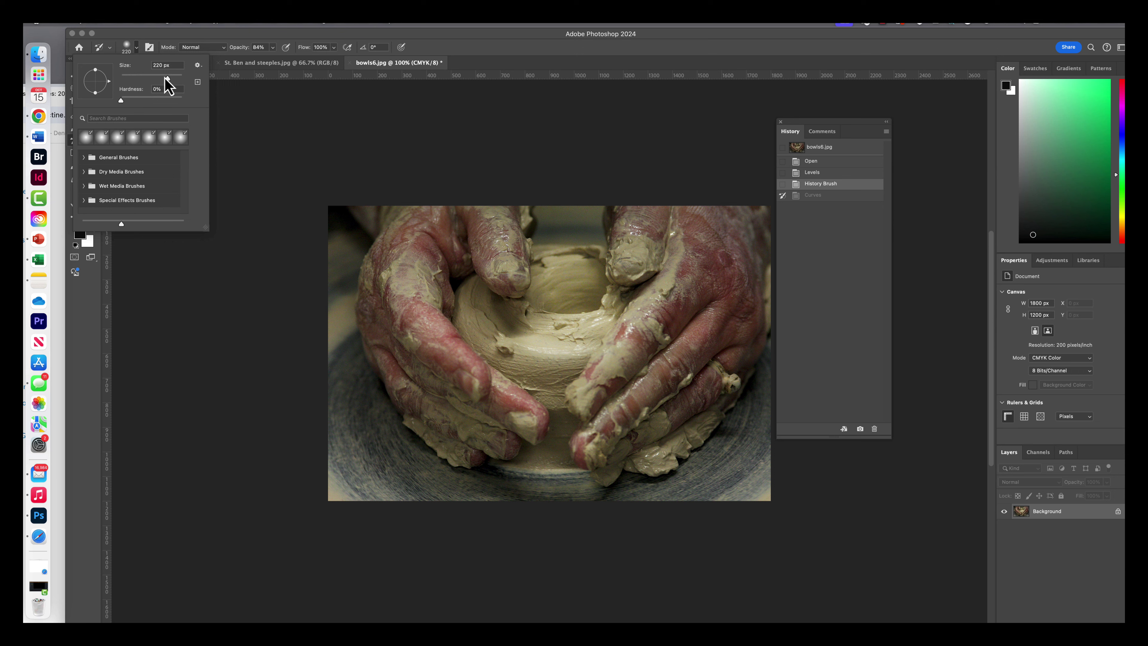
mouse_move(165, 78)
left_mouse_down()
mouse_move(142, 77)
mouse_move(164, 77)
left_mouse_up()
key("Return")
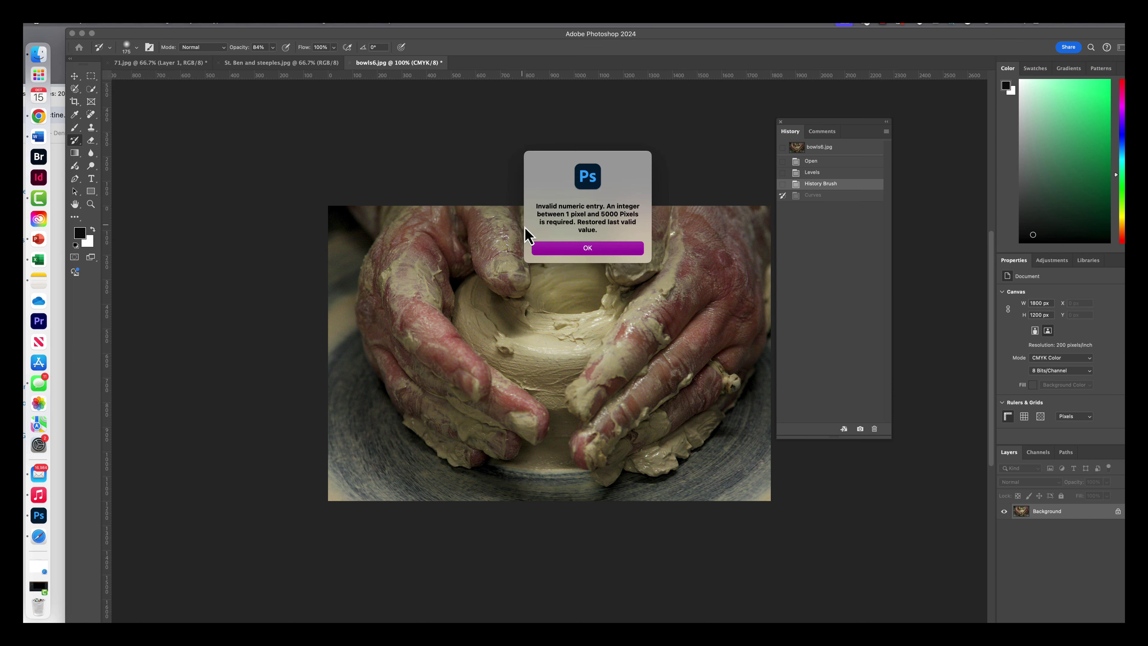
left_click(563, 253)
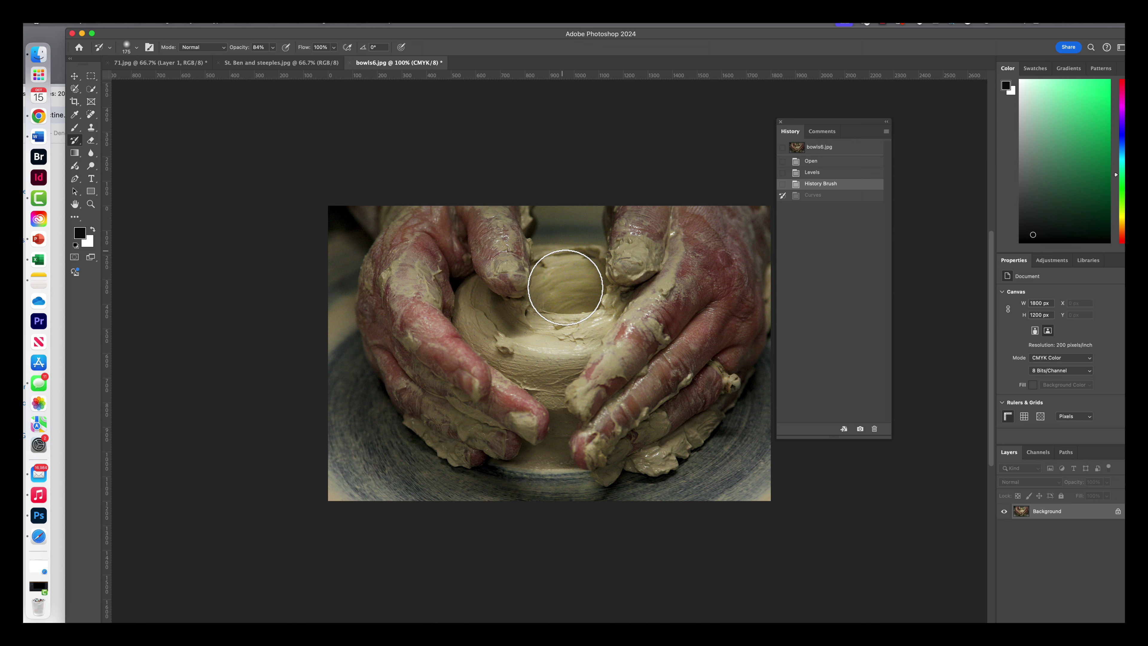
left_click(126, 47)
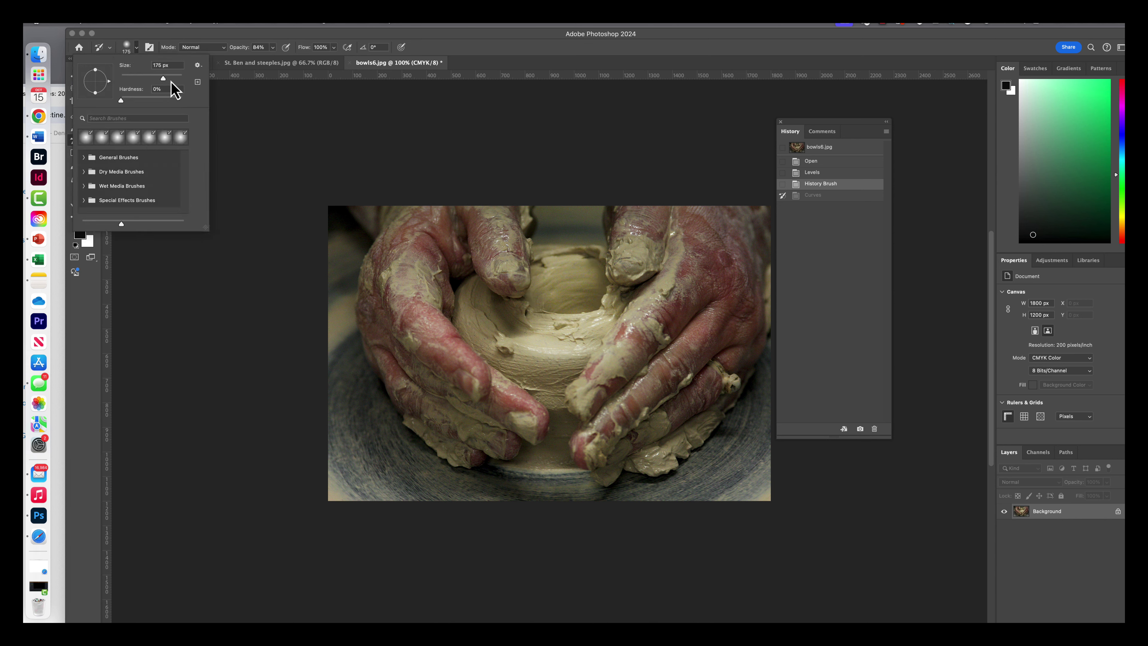
left_click(583, 290)
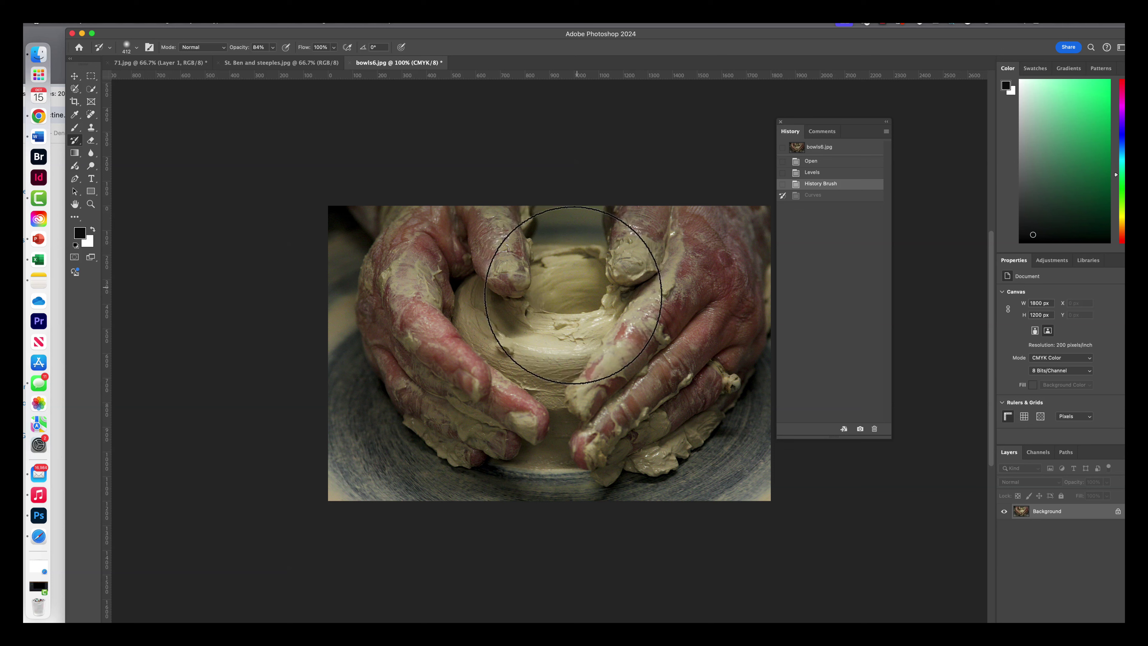
Step: Shrink the brush to 175 px and repaint the clay bowl from the Curves state
mouse_move(544, 313)
left_mouse_down()
mouse_move(556, 325)
mouse_move(558, 294)
left_mouse_up()
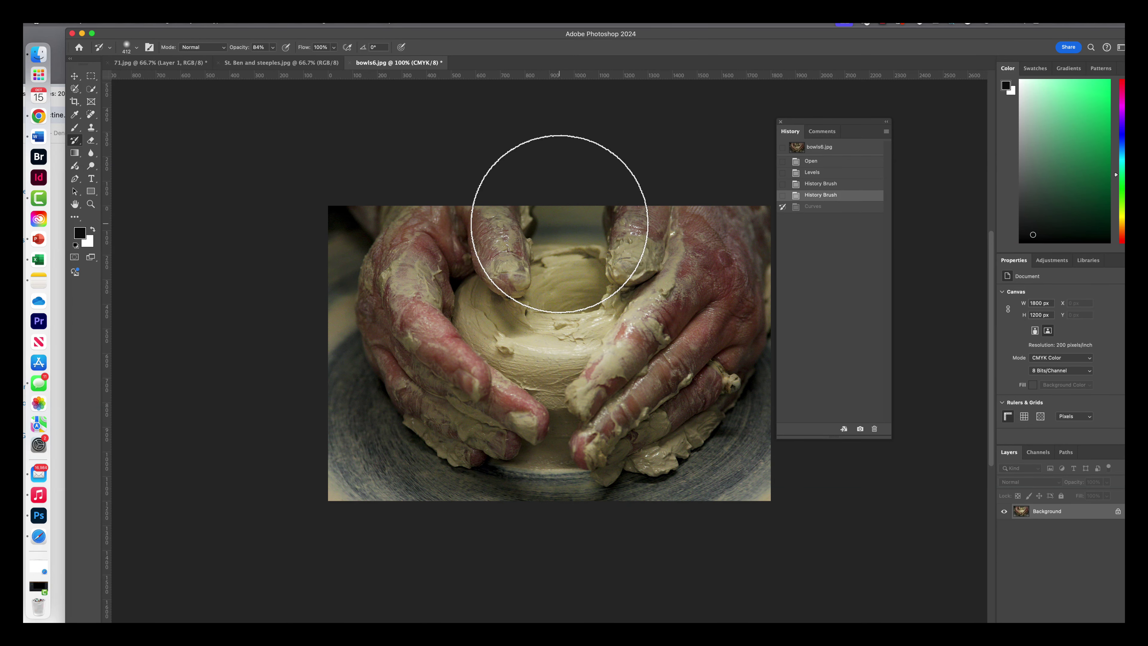
key("bracketleft")
key("bracketleft")
key("bracketleft")
key("bracketleft")
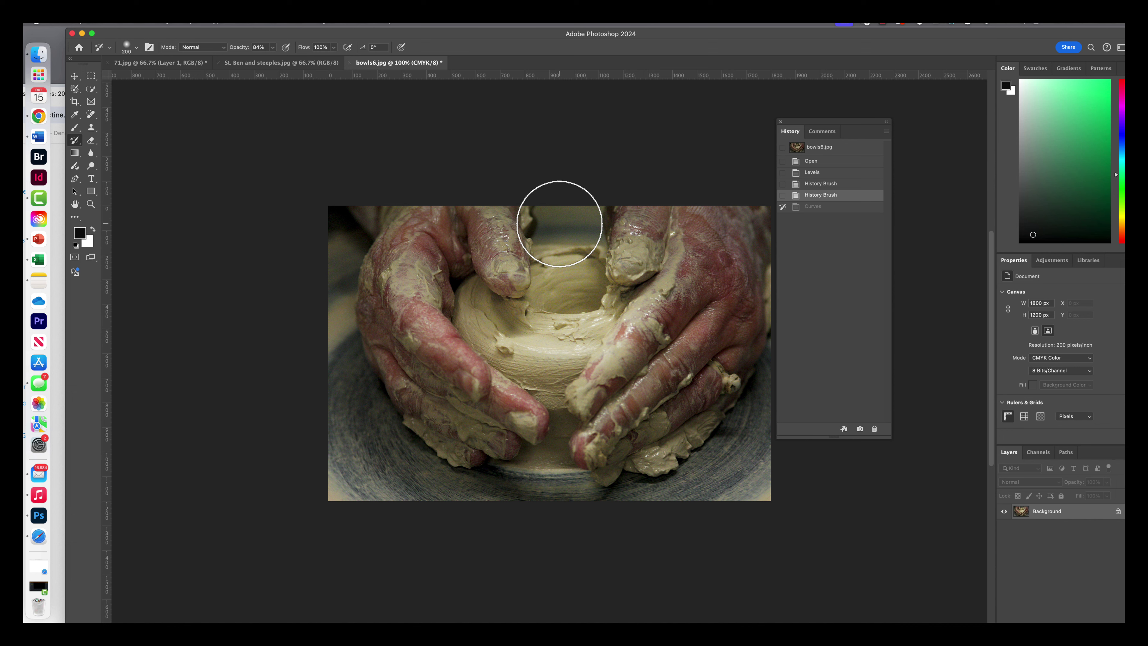
key("bracketright")
key("bracketright")
key("bracketright")
key("bracketleft")
key("bracketleft")
key("bracketleft")
key("bracketleft")
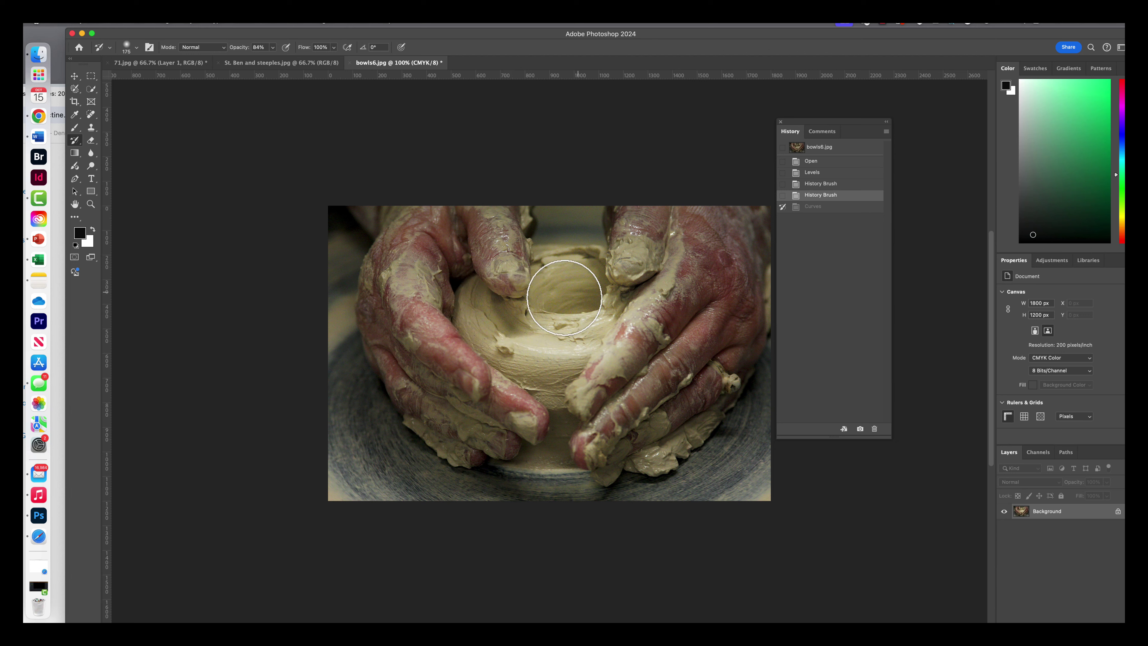
left_click_drag(524, 353, 608, 321)
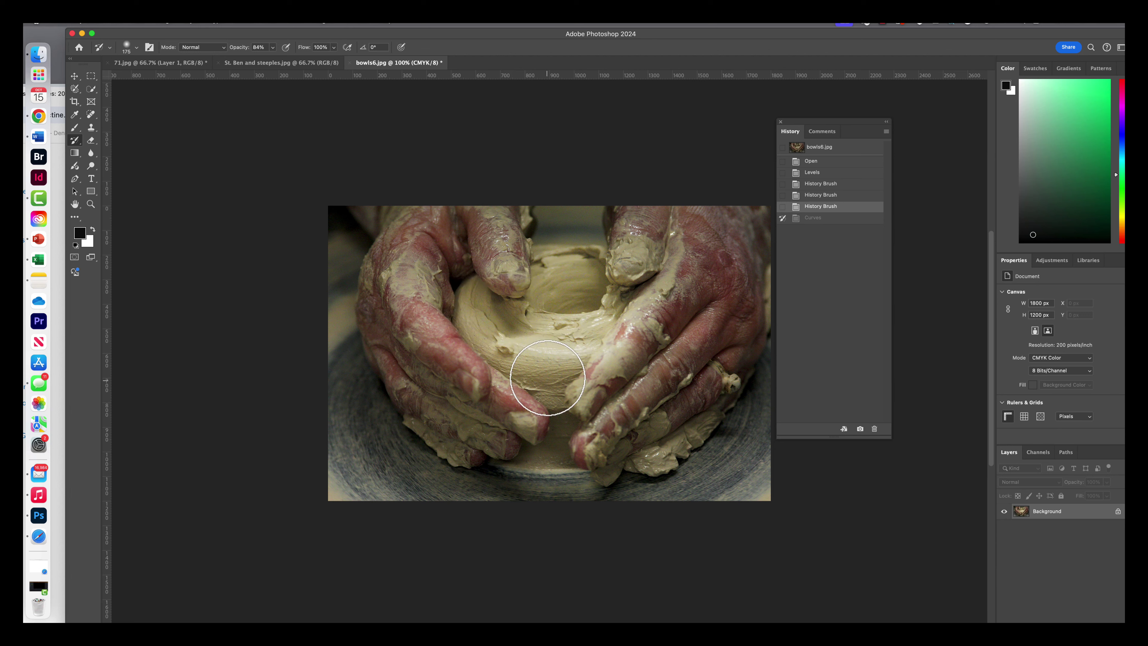
mouse_move(538, 372)
left_mouse_down()
mouse_move(559, 410)
mouse_move(554, 451)
mouse_move(533, 456)
left_mouse_up()
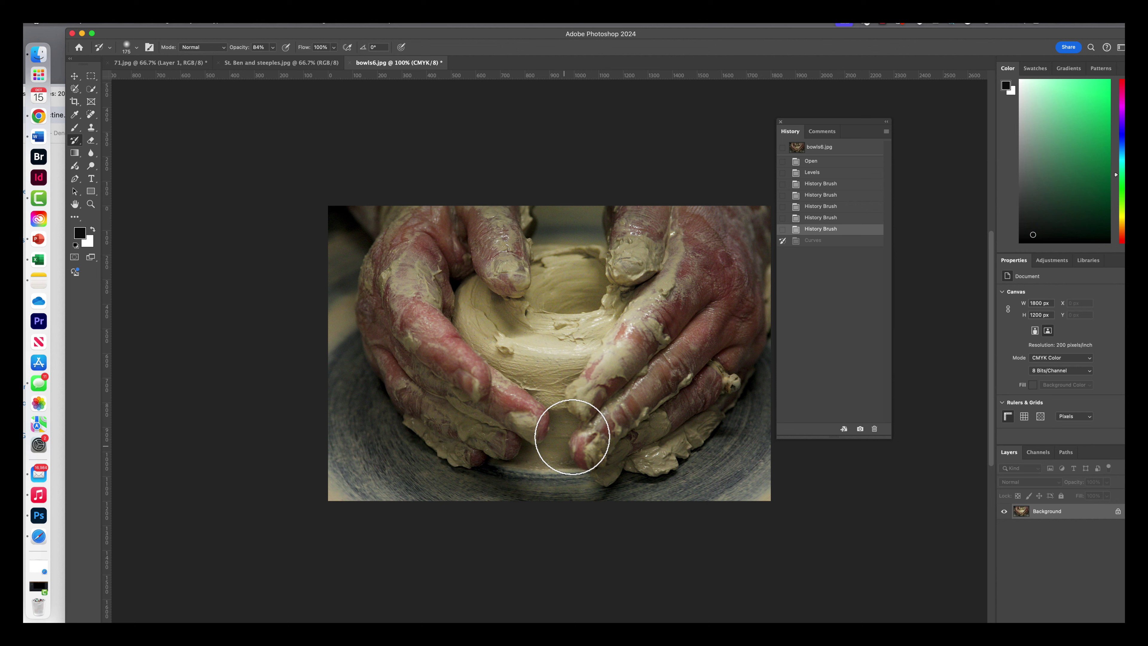
left_click(567, 419)
mouse_move(615, 277)
left_mouse_down()
mouse_move(574, 276)
mouse_move(595, 270)
mouse_move(565, 289)
left_mouse_up()
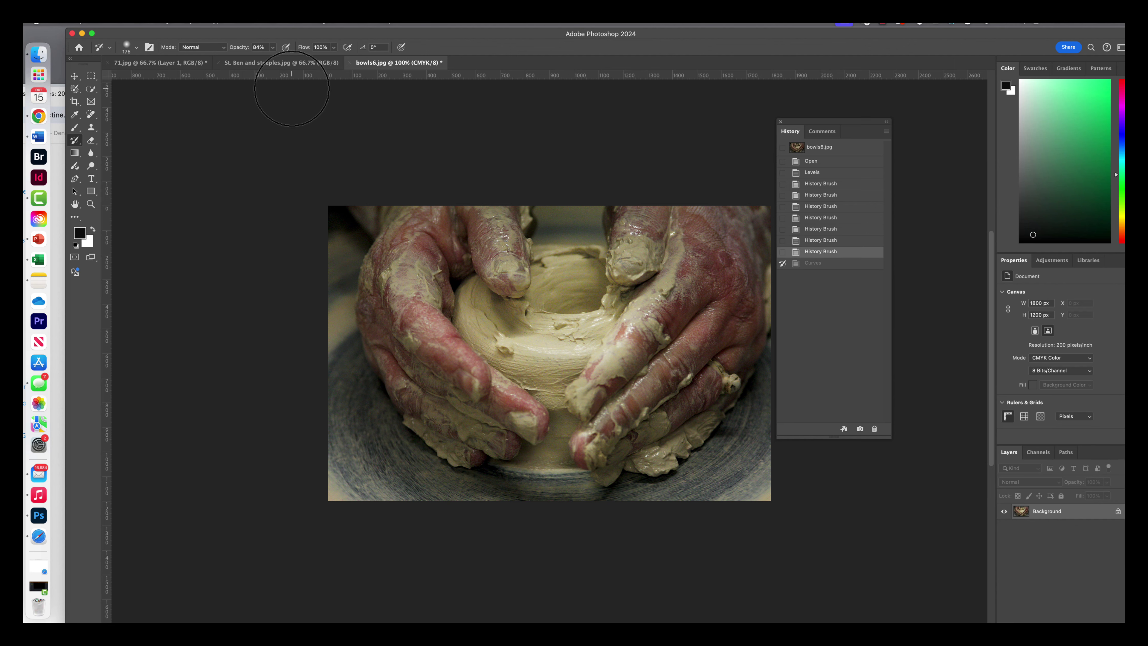
Step: Lower brush opacity to 22% and lightly brush the bowl and right hand
left_click_drag(273, 48, 244, 63)
mouse_move(496, 324)
left_mouse_down()
mouse_move(477, 290)
mouse_move(486, 317)
left_mouse_up()
mouse_move(689, 333)
left_mouse_down()
mouse_move(662, 336)
mouse_move(621, 366)
left_mouse_up()
mouse_move(607, 306)
left_mouse_down()
mouse_move(623, 266)
mouse_move(592, 313)
mouse_move(585, 270)
mouse_move(575, 292)
left_mouse_up()
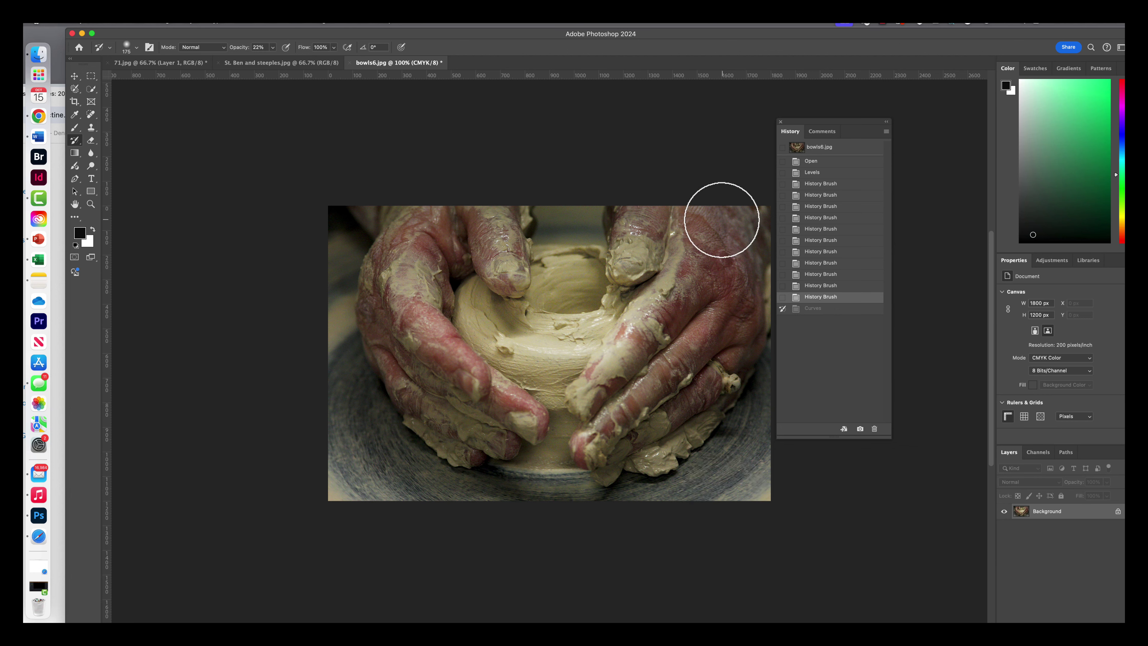
Step: Compare the Curves state with the last History Brush state, ending on Curves
left_click(830, 312)
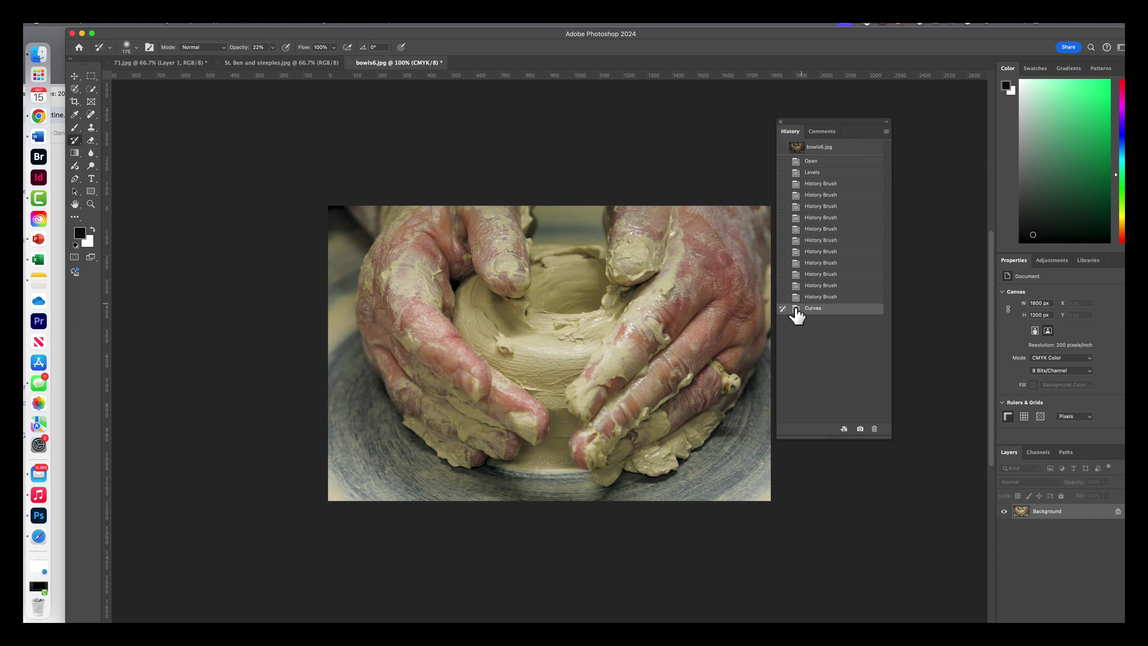
left_click(824, 299)
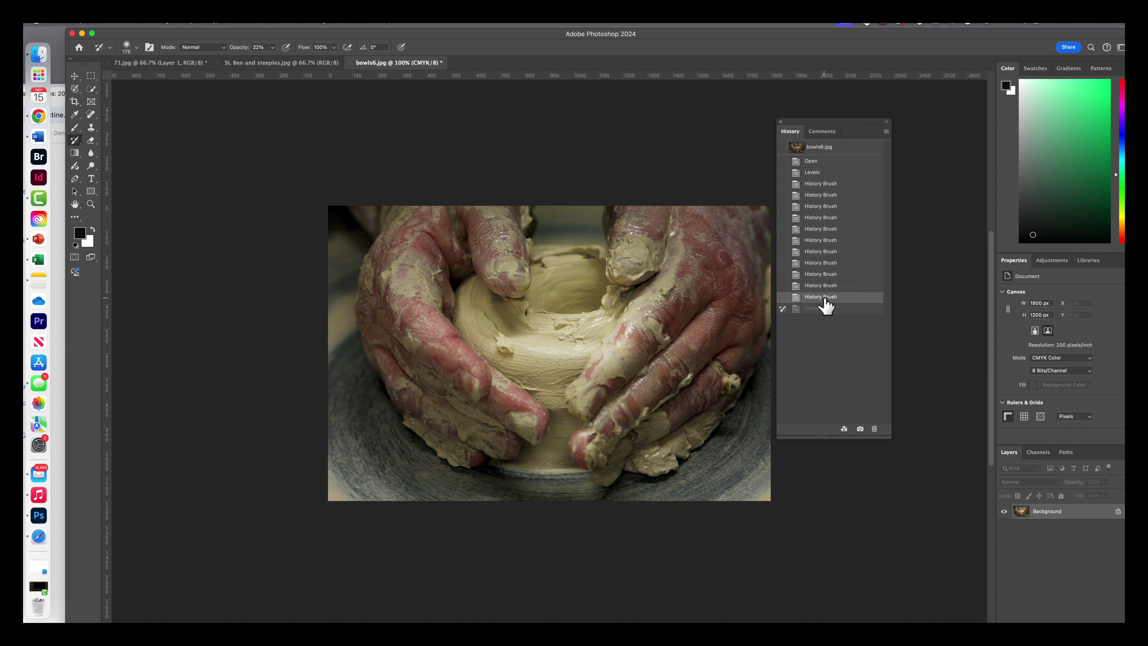
left_click(822, 308)
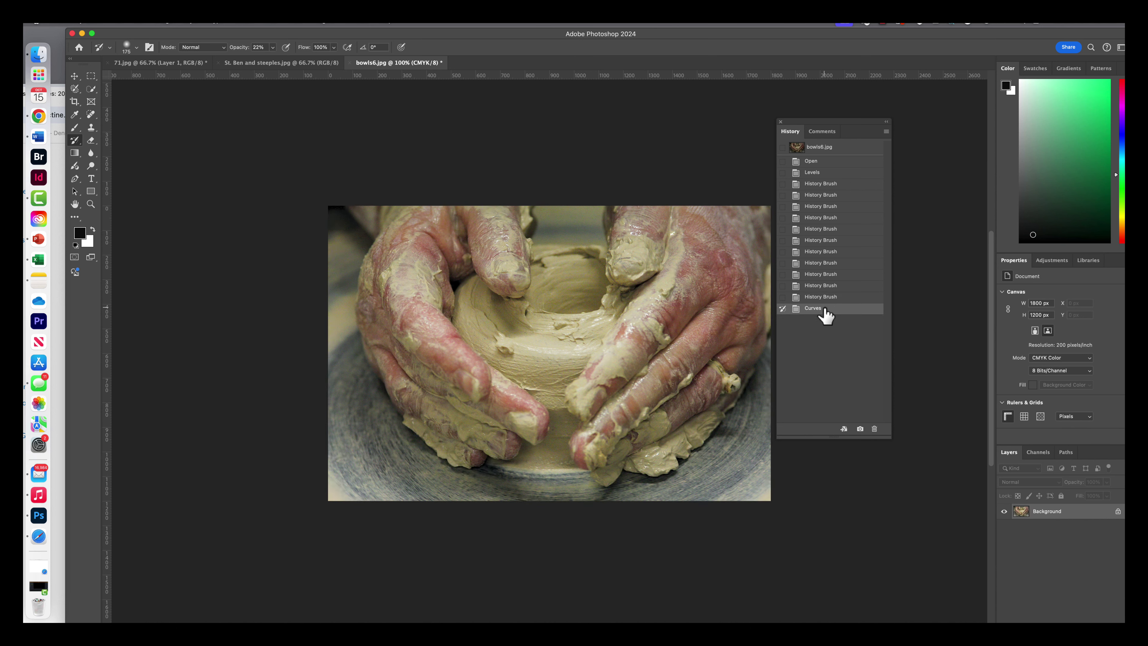
Step: Apply a darker Curves adjustment by bending the curve upward
key("super+m")
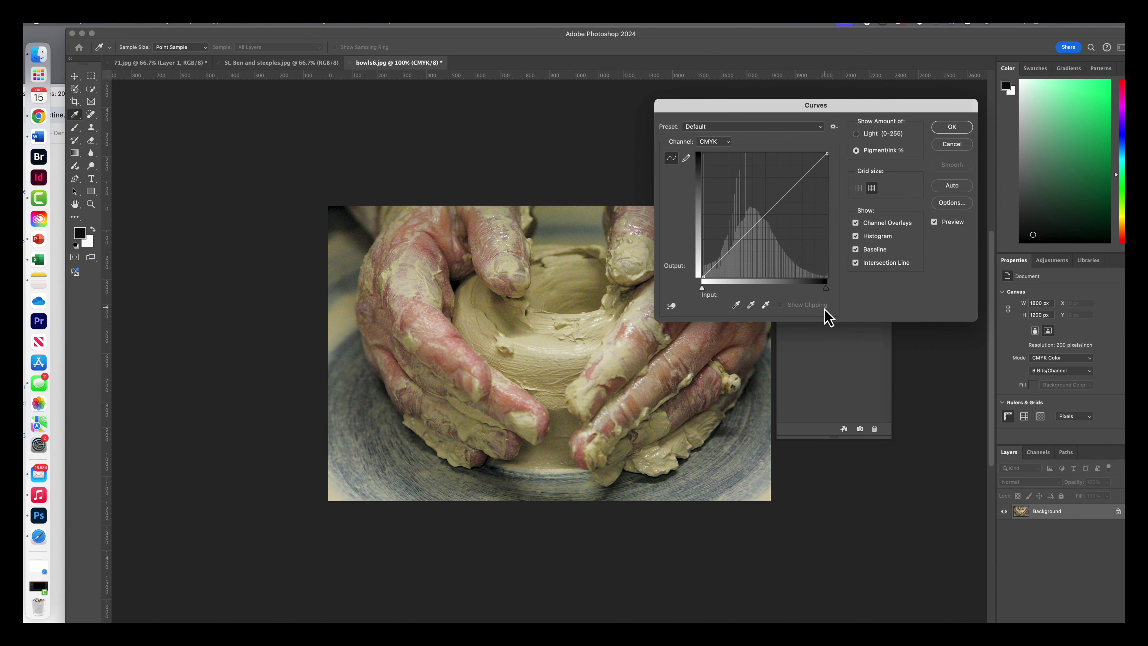
left_click_drag(752, 227, 756, 193)
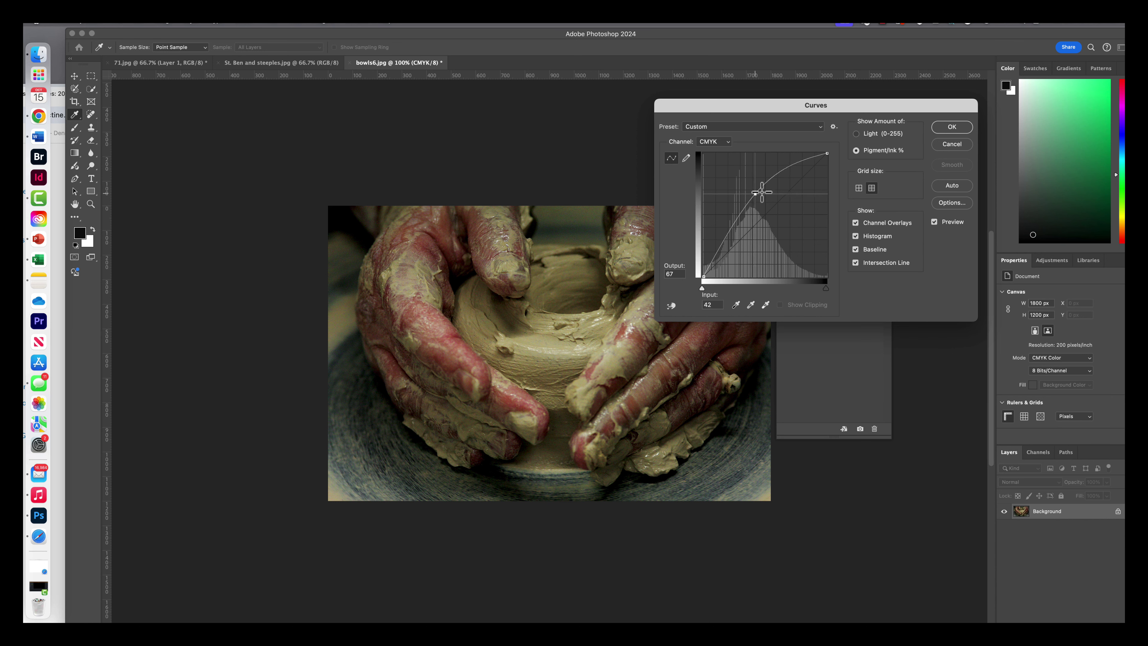
left_click(962, 131)
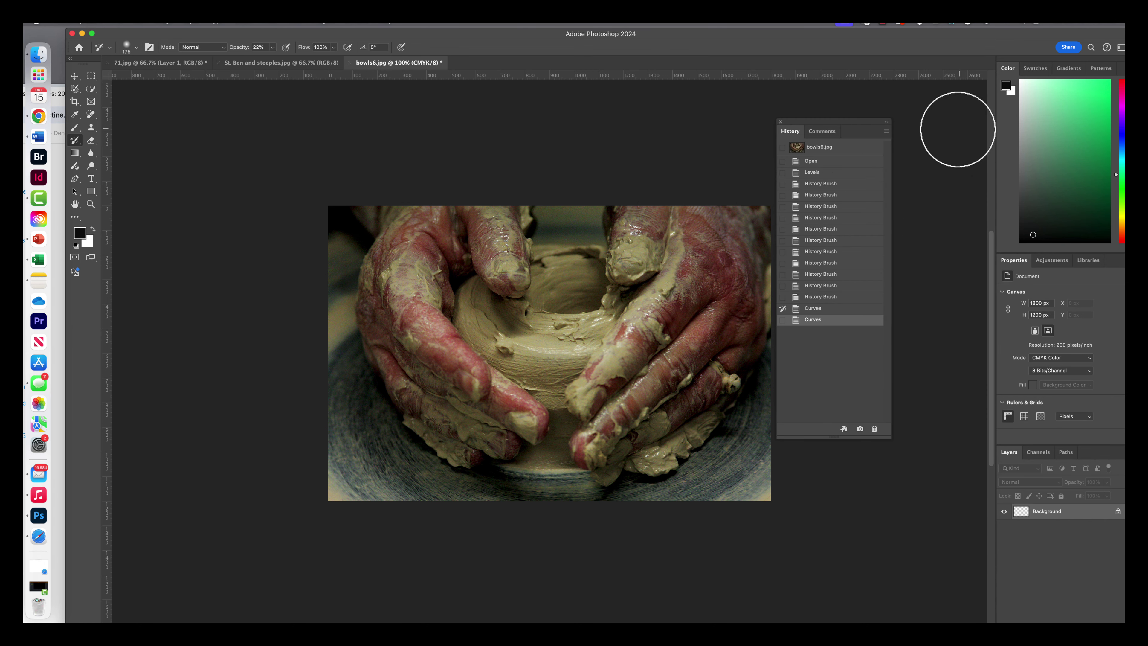
Step: Set Curves as the History Brush source, add one brushed dab, and compare states
left_click(783, 308)
left_click(831, 298)
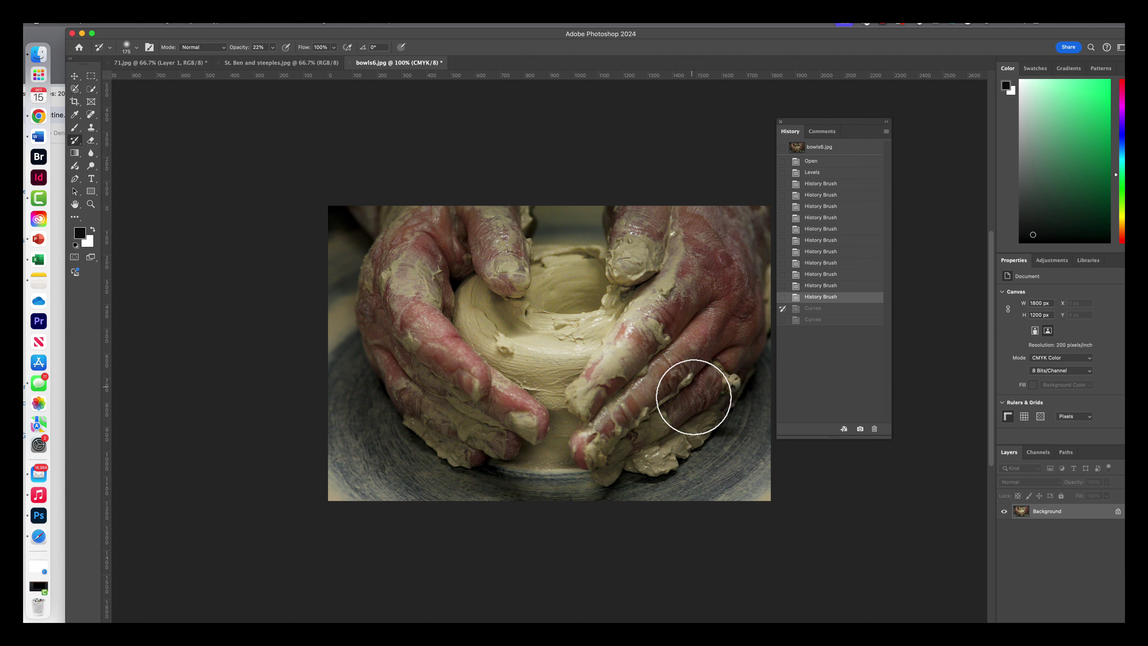
left_click(731, 449)
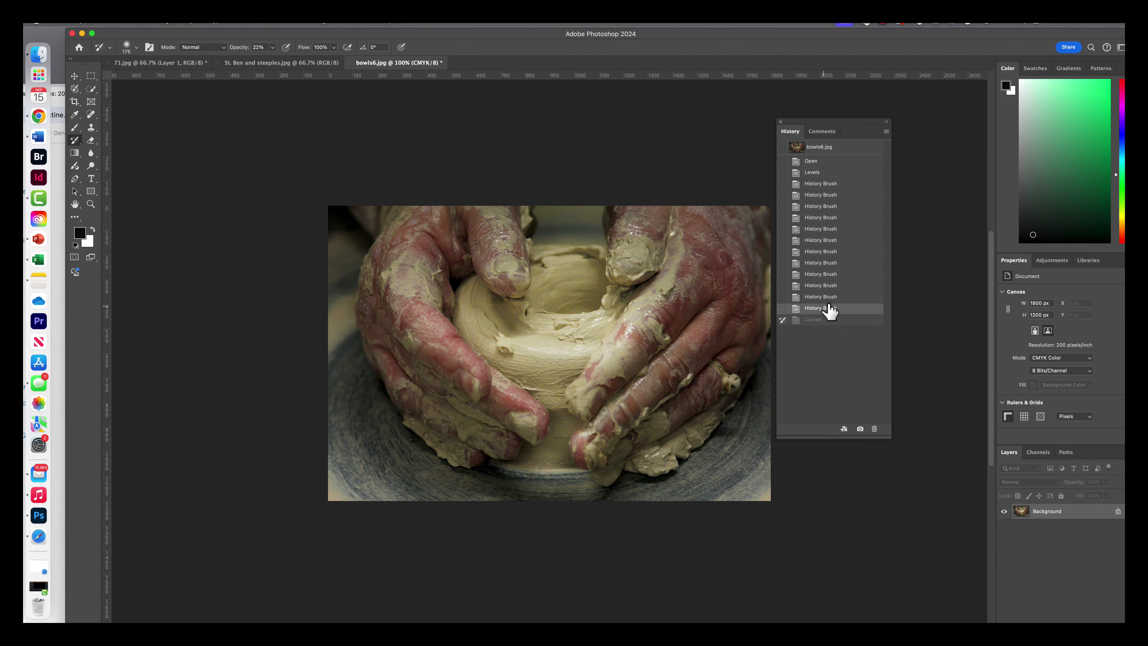
left_click(816, 319)
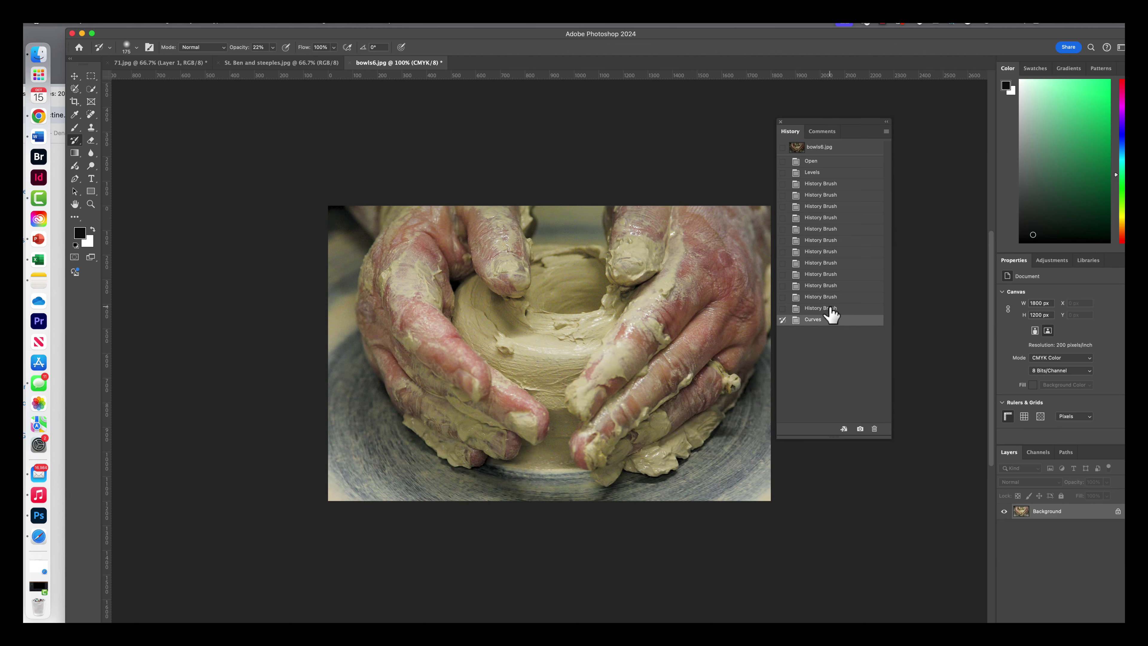
left_click(824, 308)
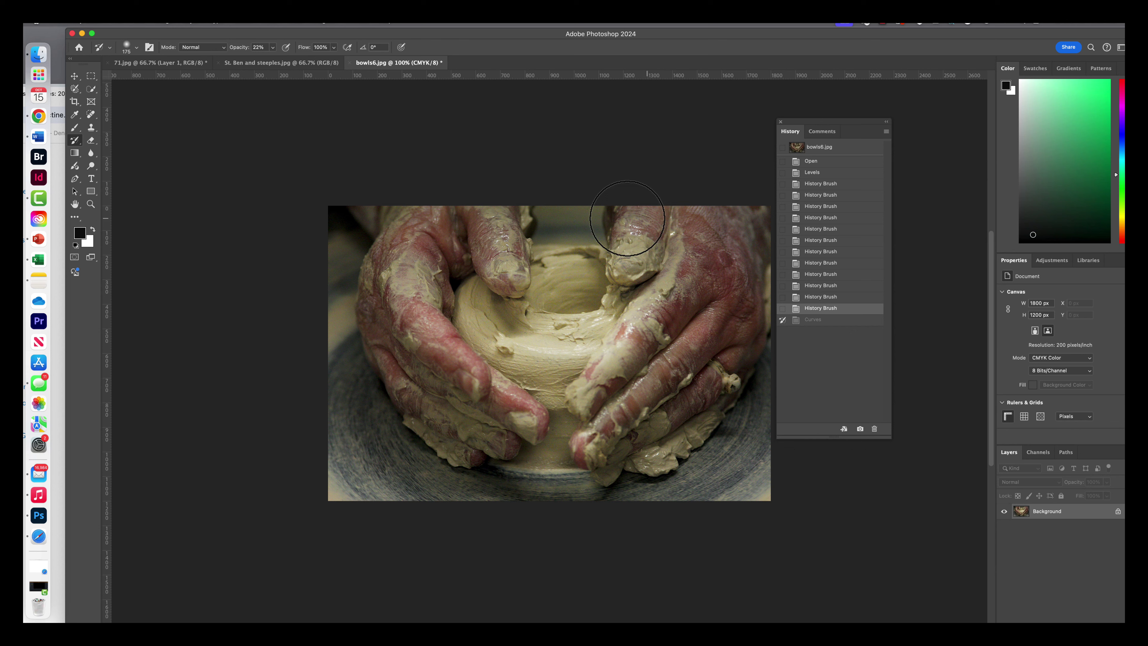
Step: Paint two 22% History Brush strokes from the darker Curves source over the right thumb and bowl clay
mouse_move(627, 199)
left_mouse_down()
mouse_move(633, 253)
mouse_move(620, 283)
left_mouse_up()
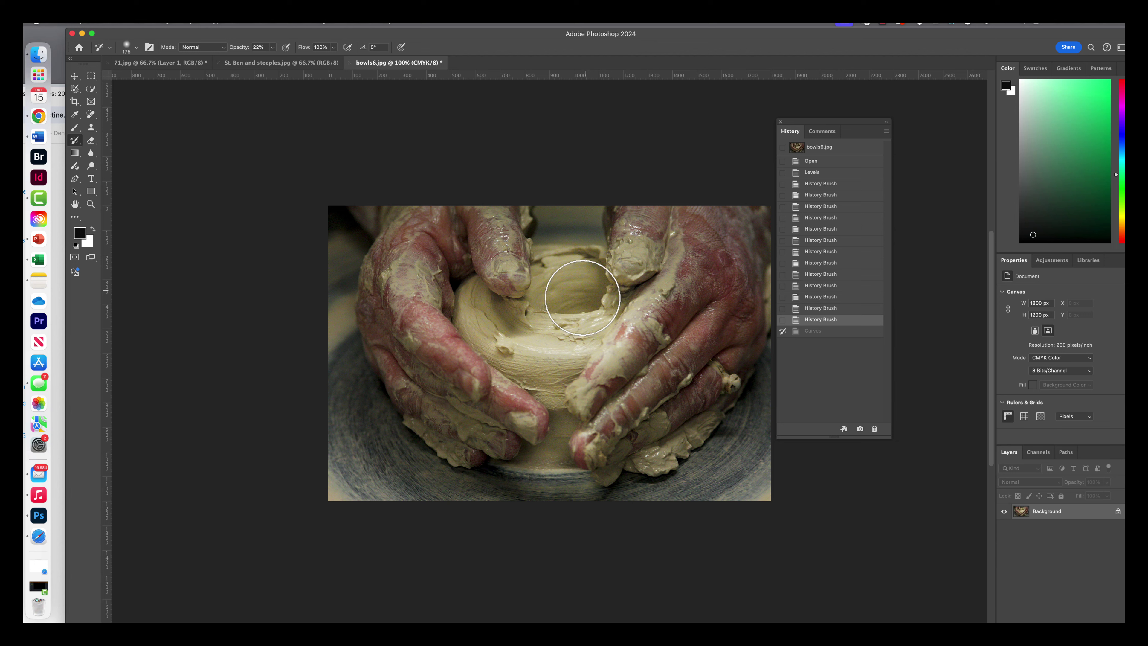
left_click_drag(561, 277, 562, 299)
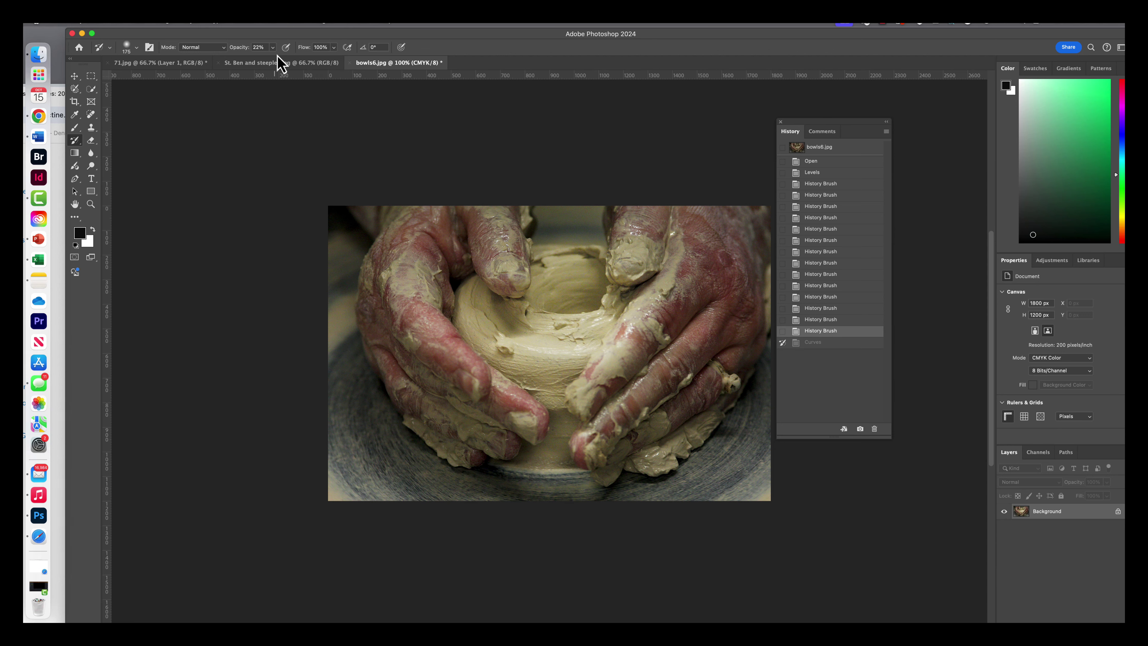
Step: At 90% brush opacity, paint over the left index fingertip, then undo that stroke
left_click_drag(303, 61, 308, 61)
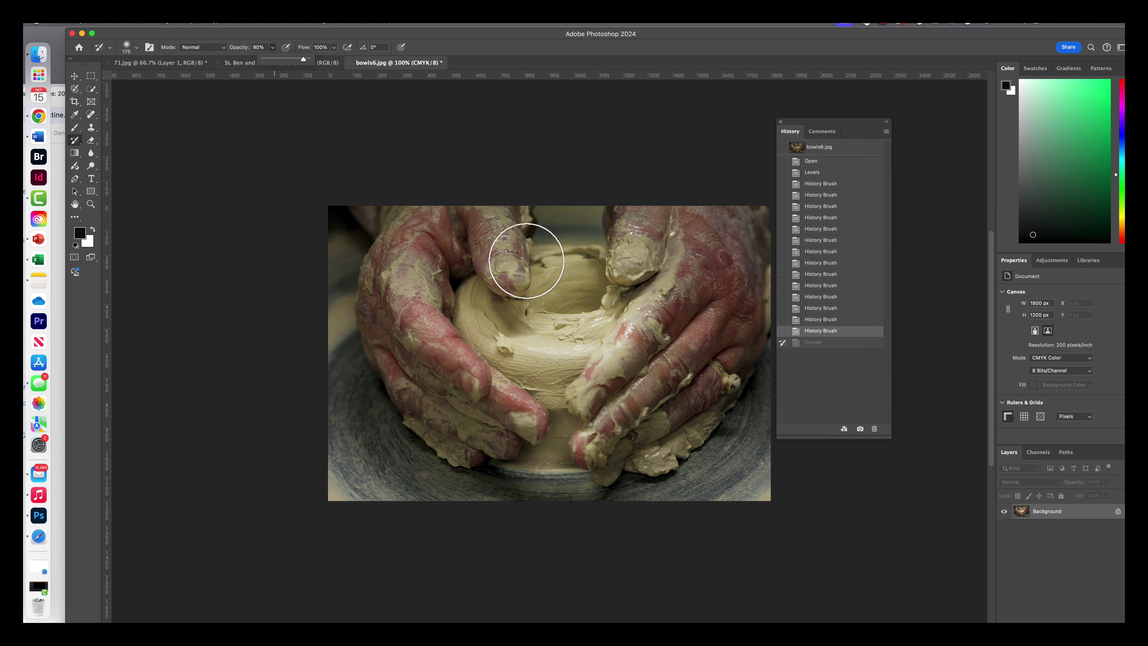
mouse_move(501, 262)
left_mouse_down()
mouse_move(500, 233)
mouse_move(506, 254)
mouse_move(494, 226)
mouse_move(482, 226)
left_mouse_up()
key("super+z")
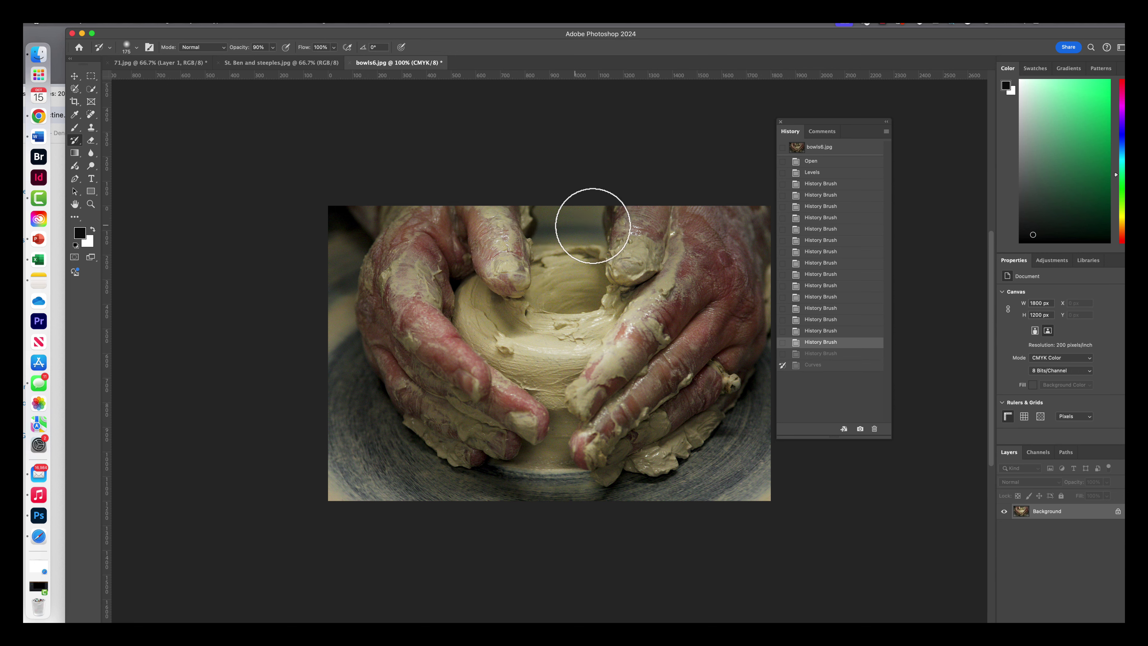